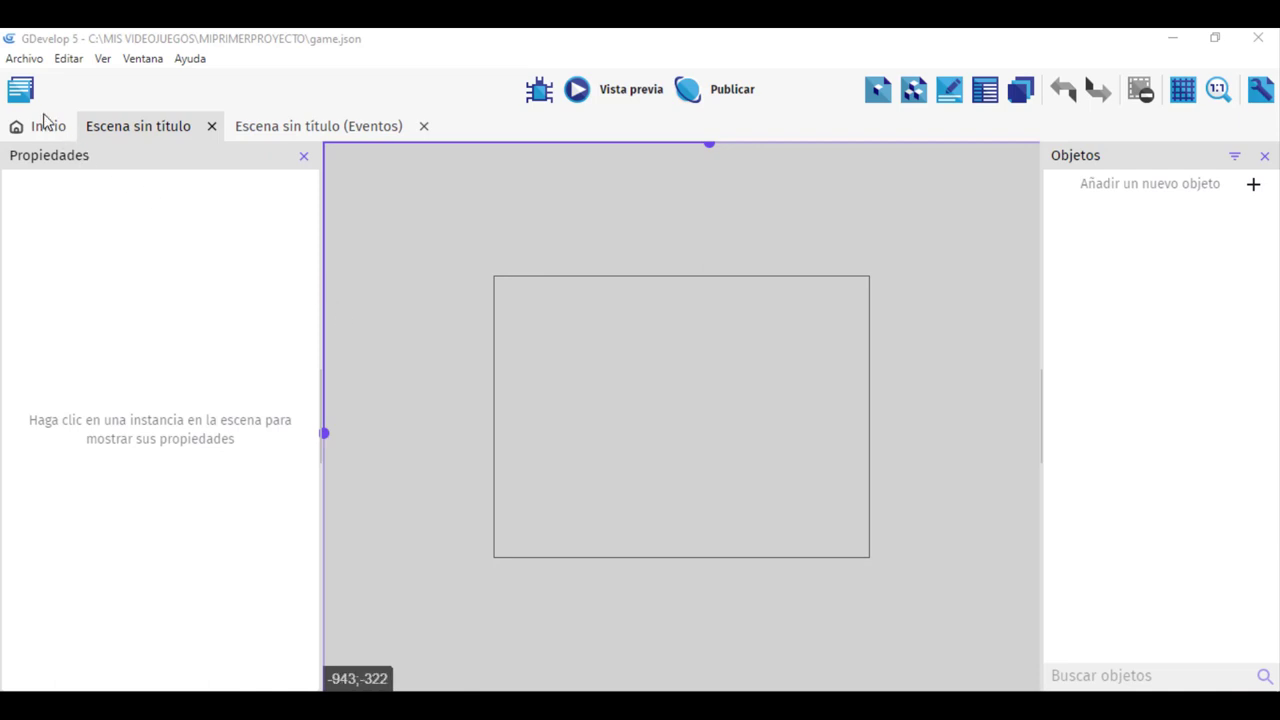
Step: Rename the untitled scene in the project to PRINCIPAL
left_click(22, 92)
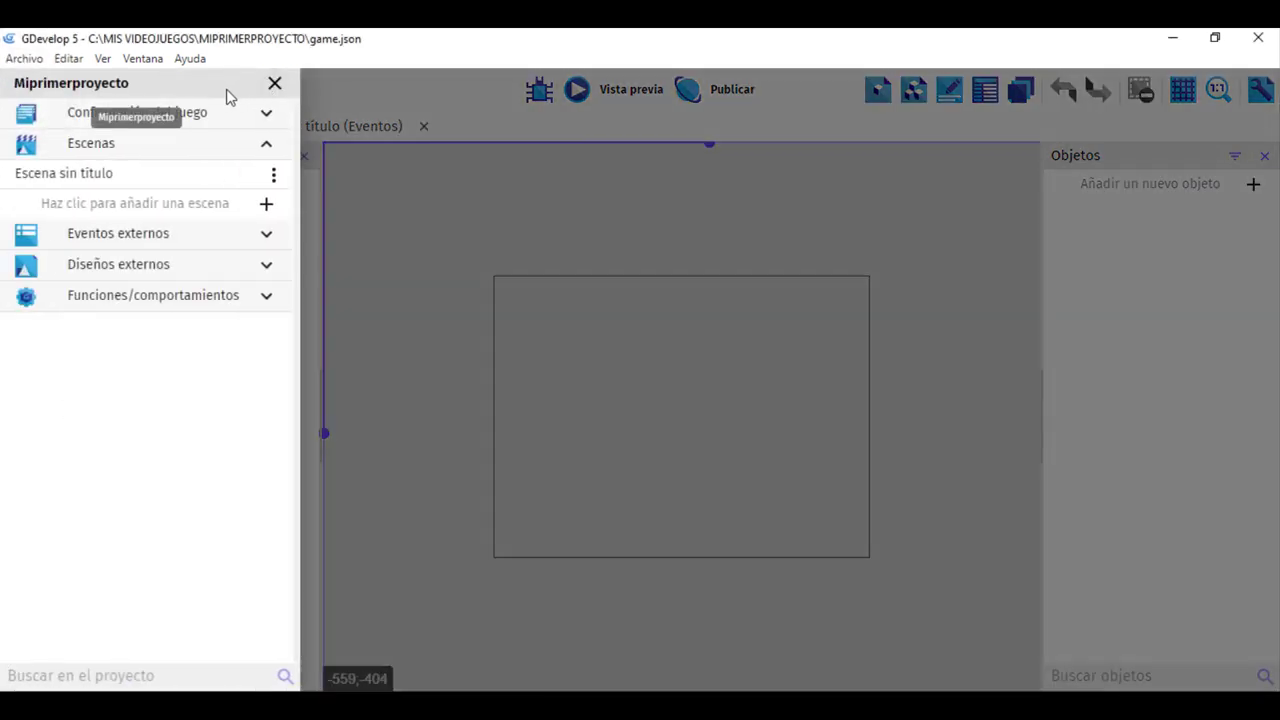
left_click(275, 83)
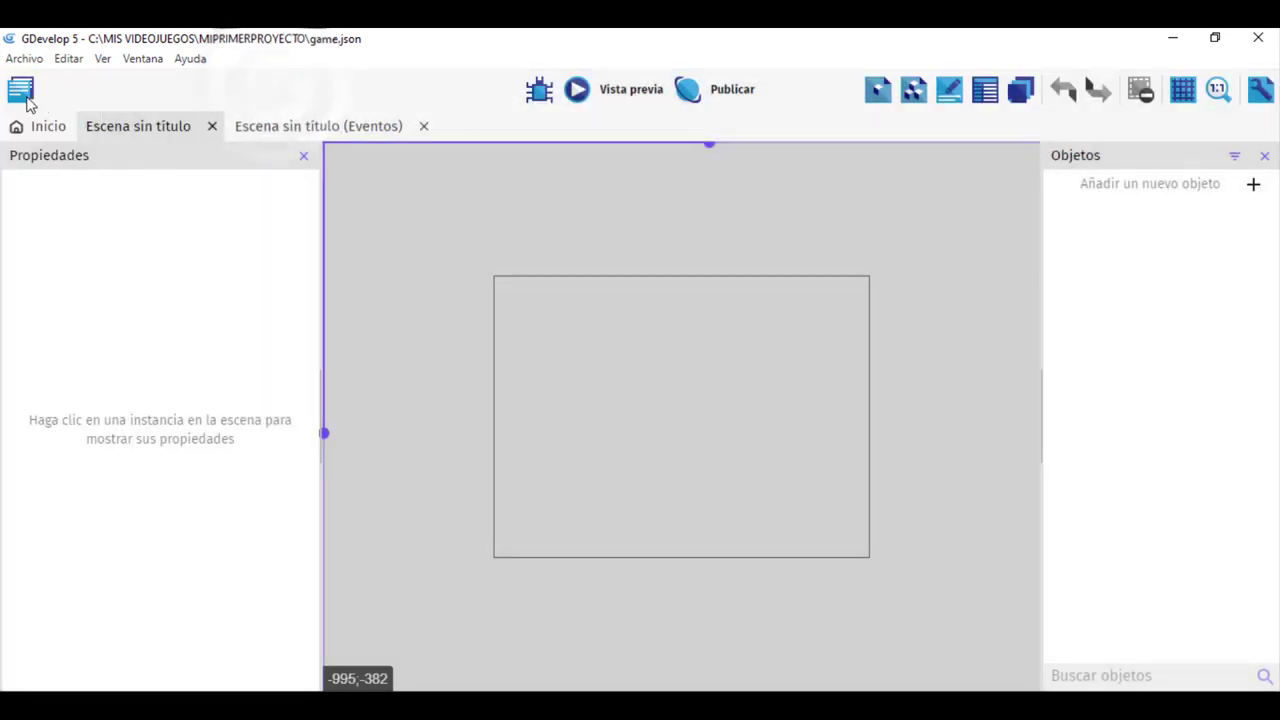
left_click(22, 92)
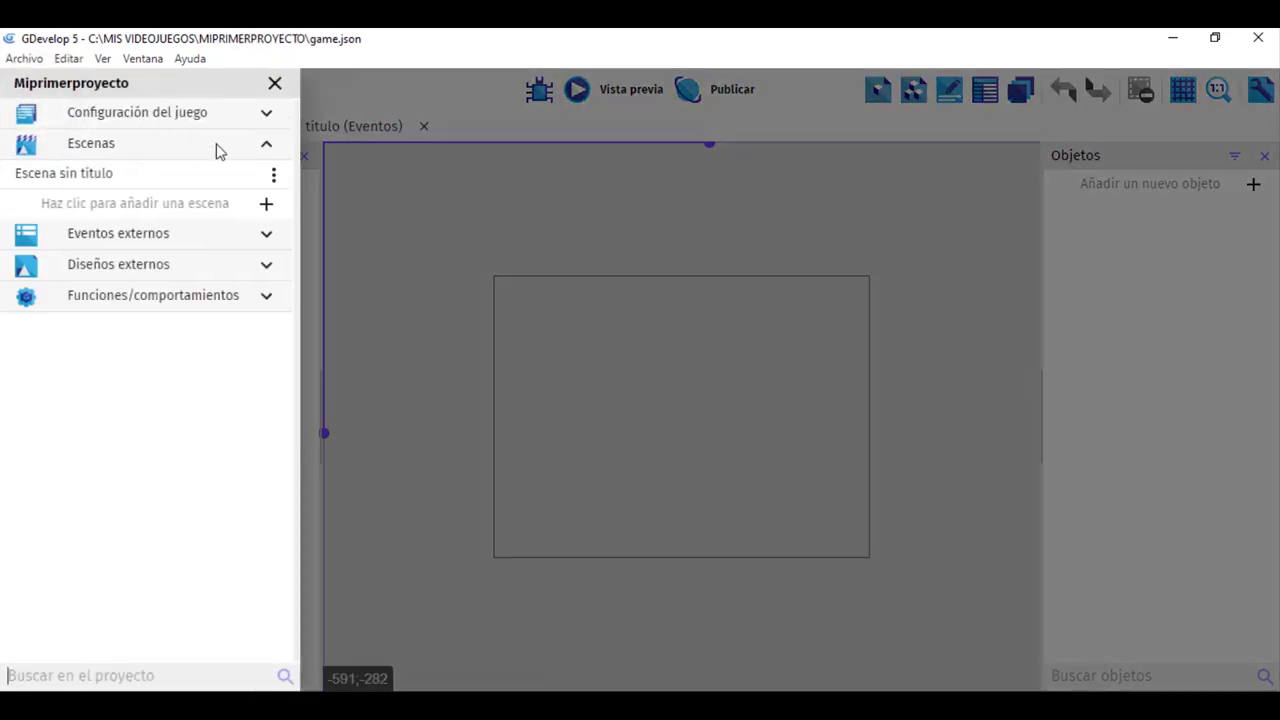
left_click(165, 144)
left_click(274, 178)
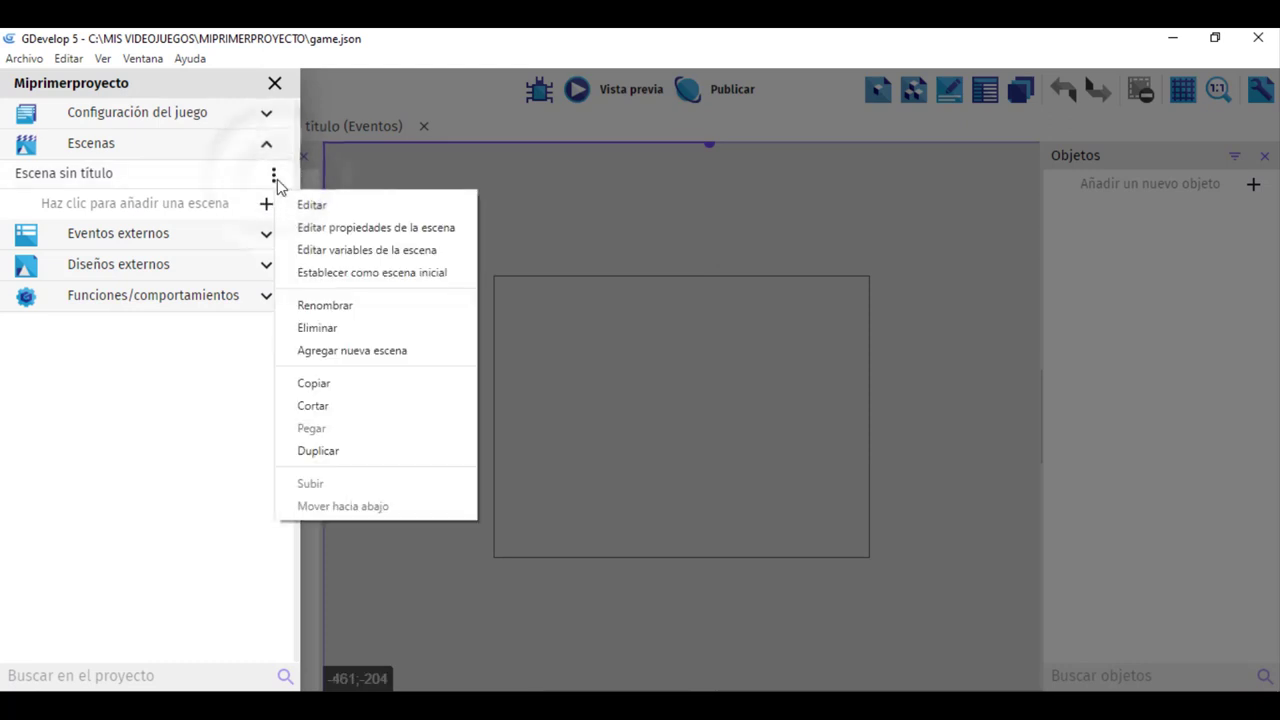
left_click(325, 306)
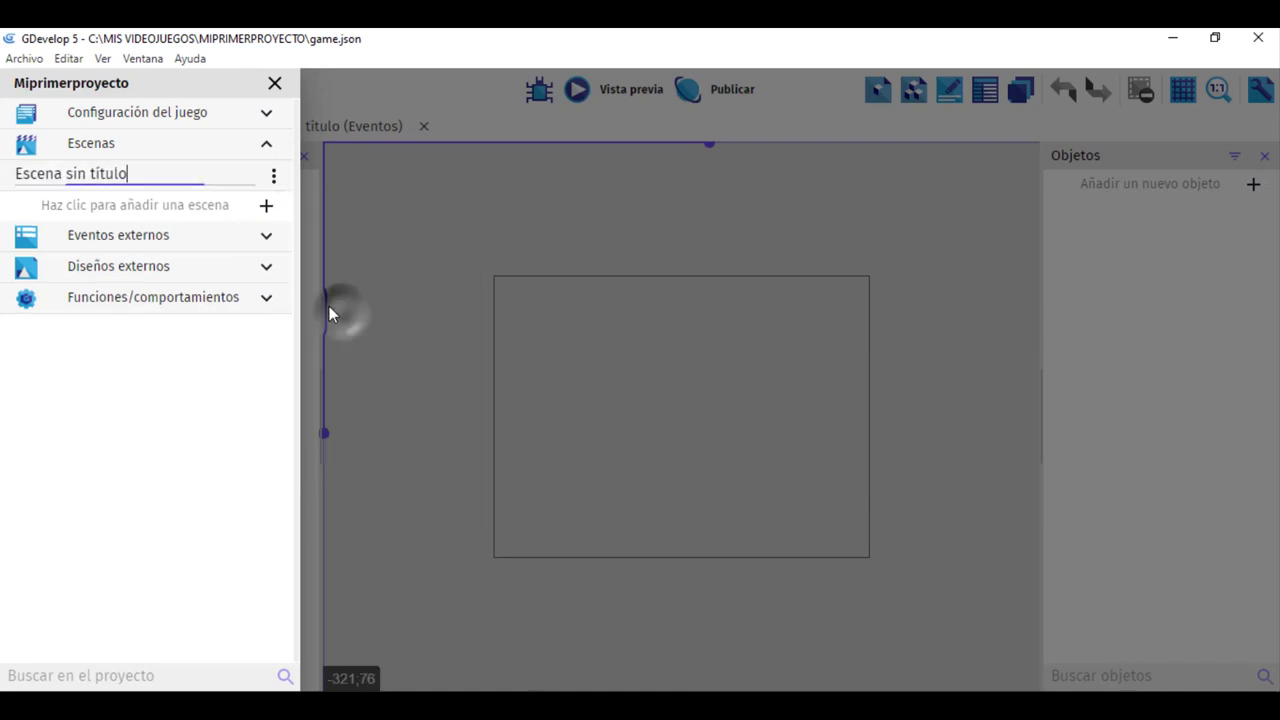
left_click_drag(151, 172, 5, 175)
type("P")
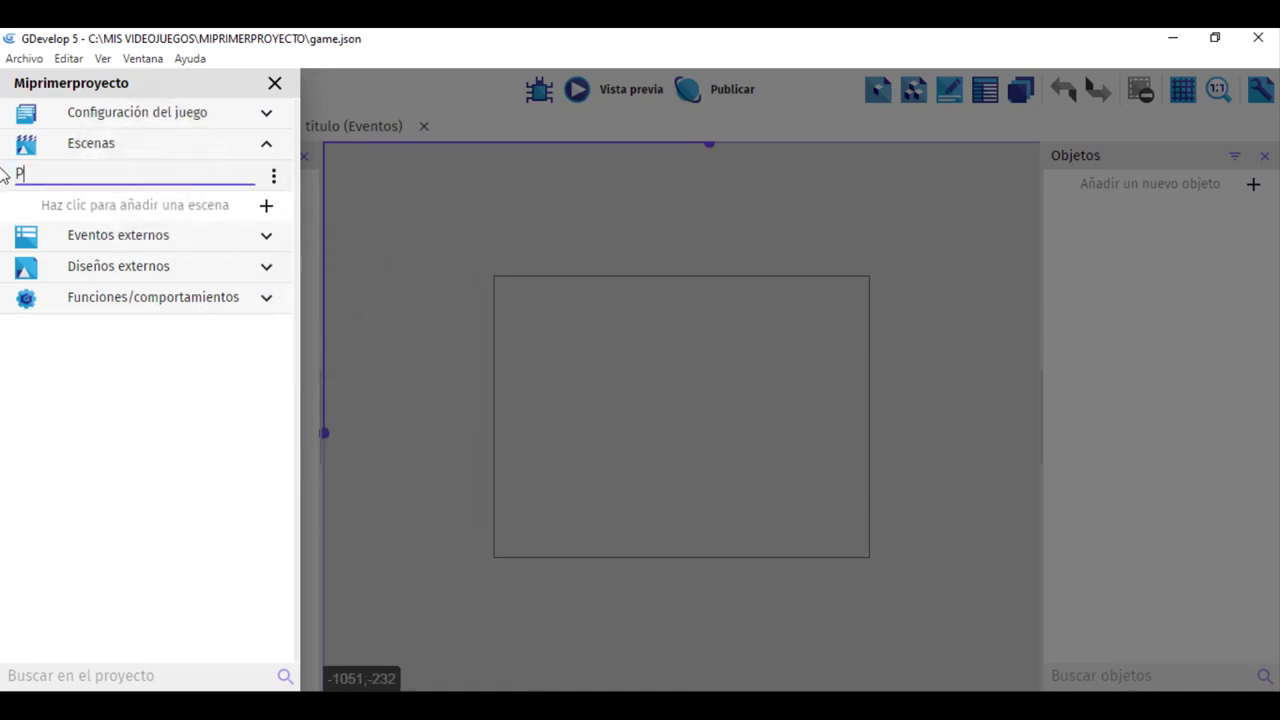
type("RINCIPAL")
Step: Add a second scene to the project and name it CREDITOS
left_click(267, 206)
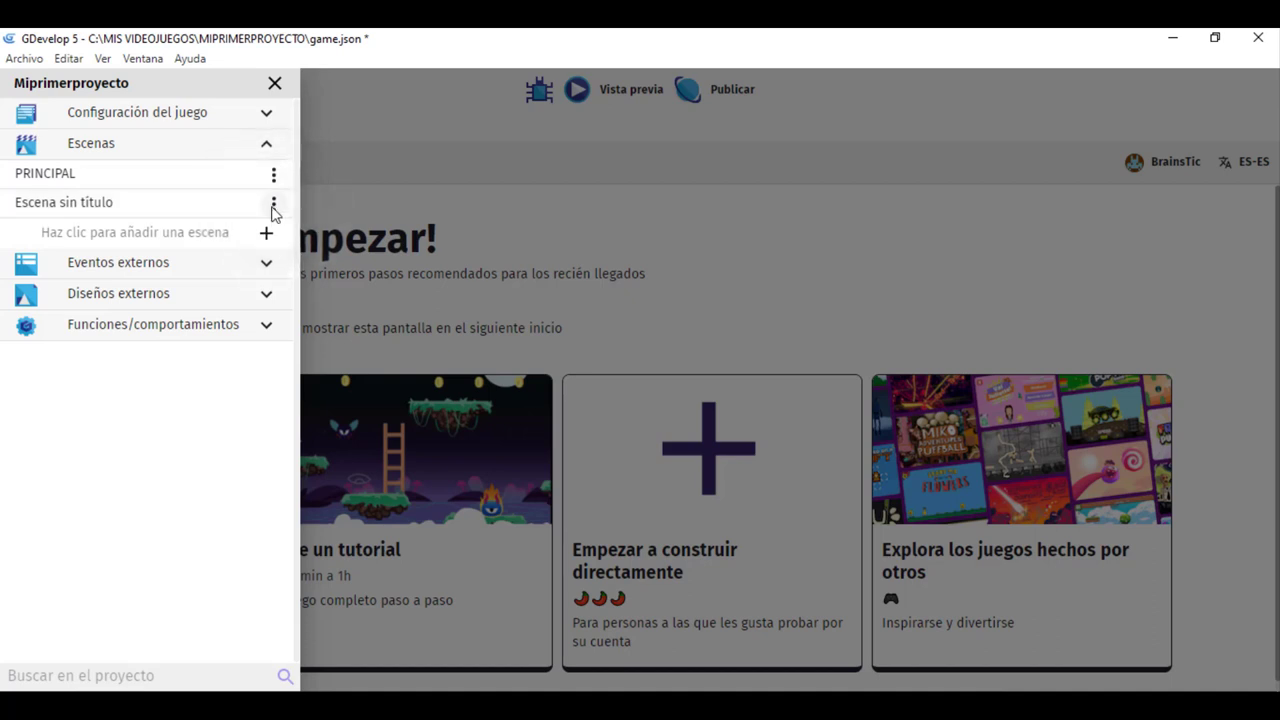
left_click(273, 204)
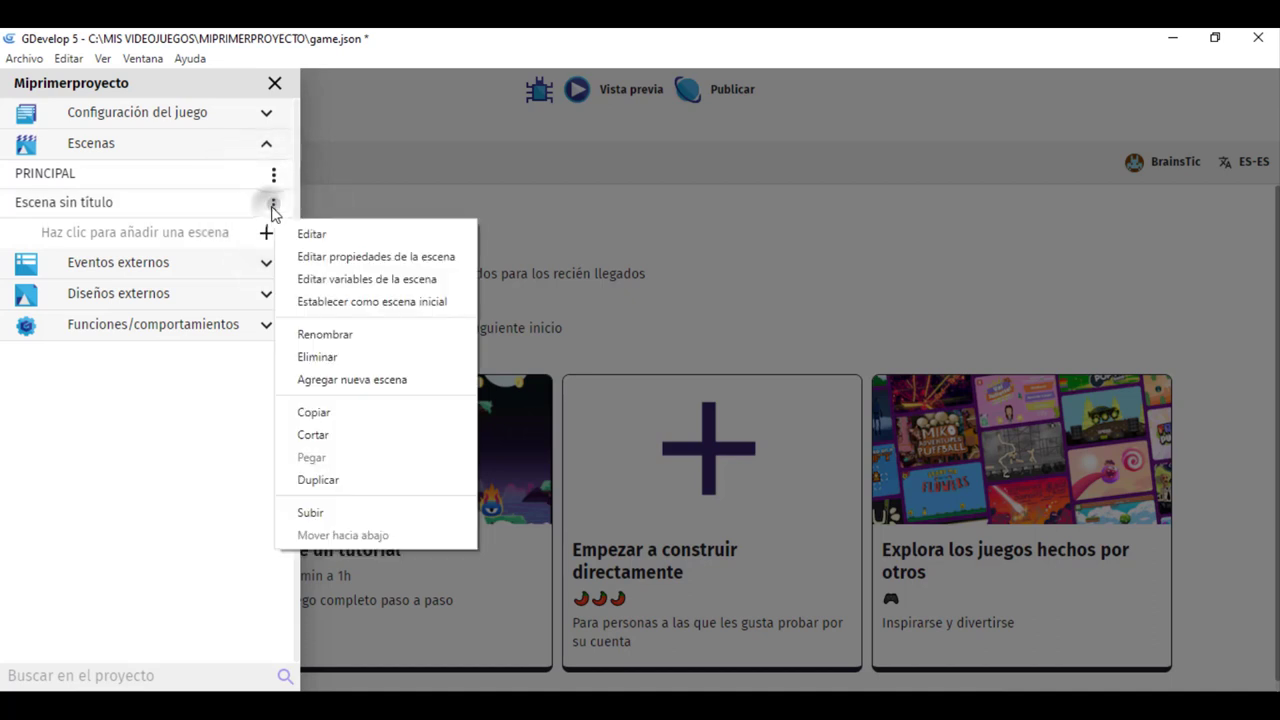
left_click(362, 336)
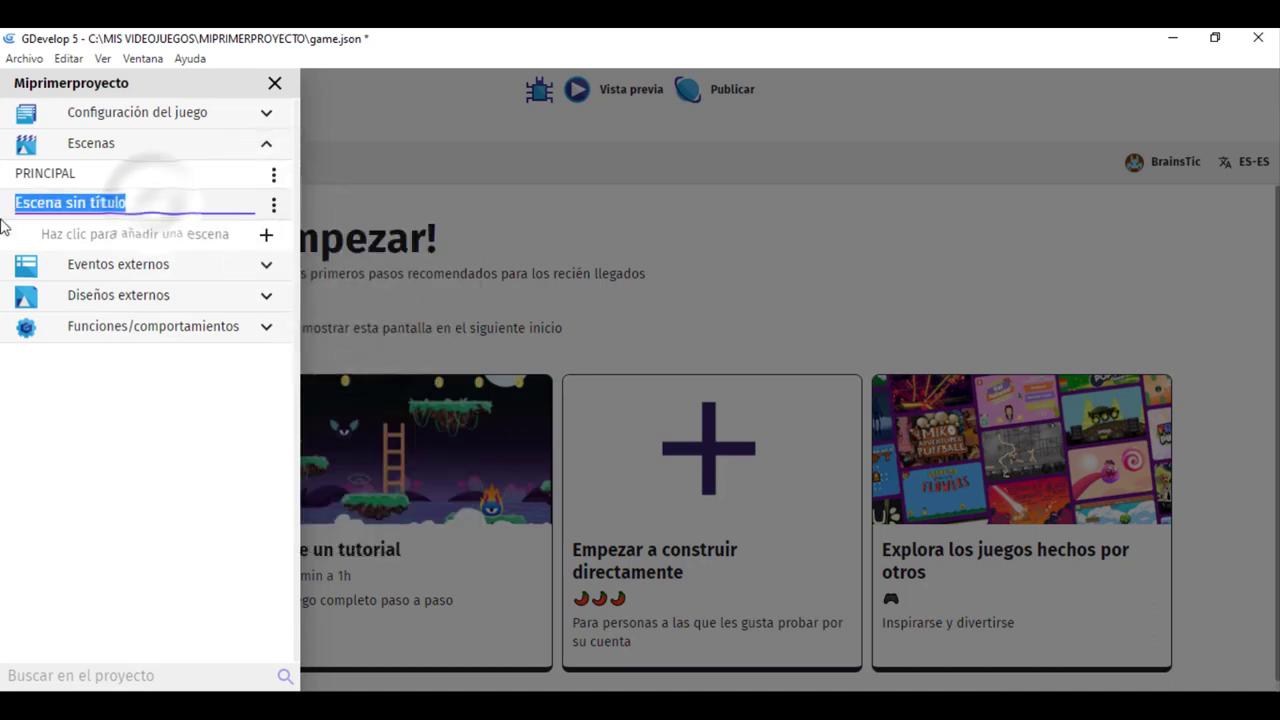
type("CREDITO")
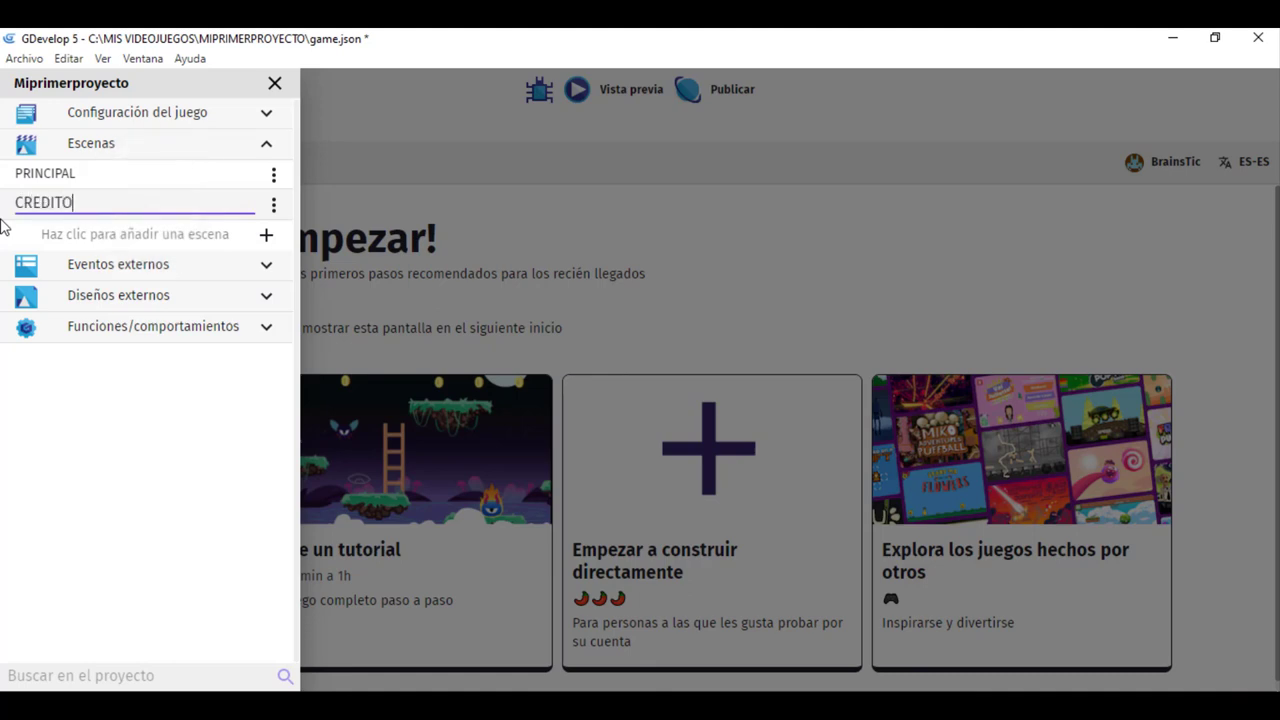
type("S")
Step: Open the PRINCIPAL scene for editing at 50% zoom, and look at its event sheet before returning to the scene
left_click(98, 178)
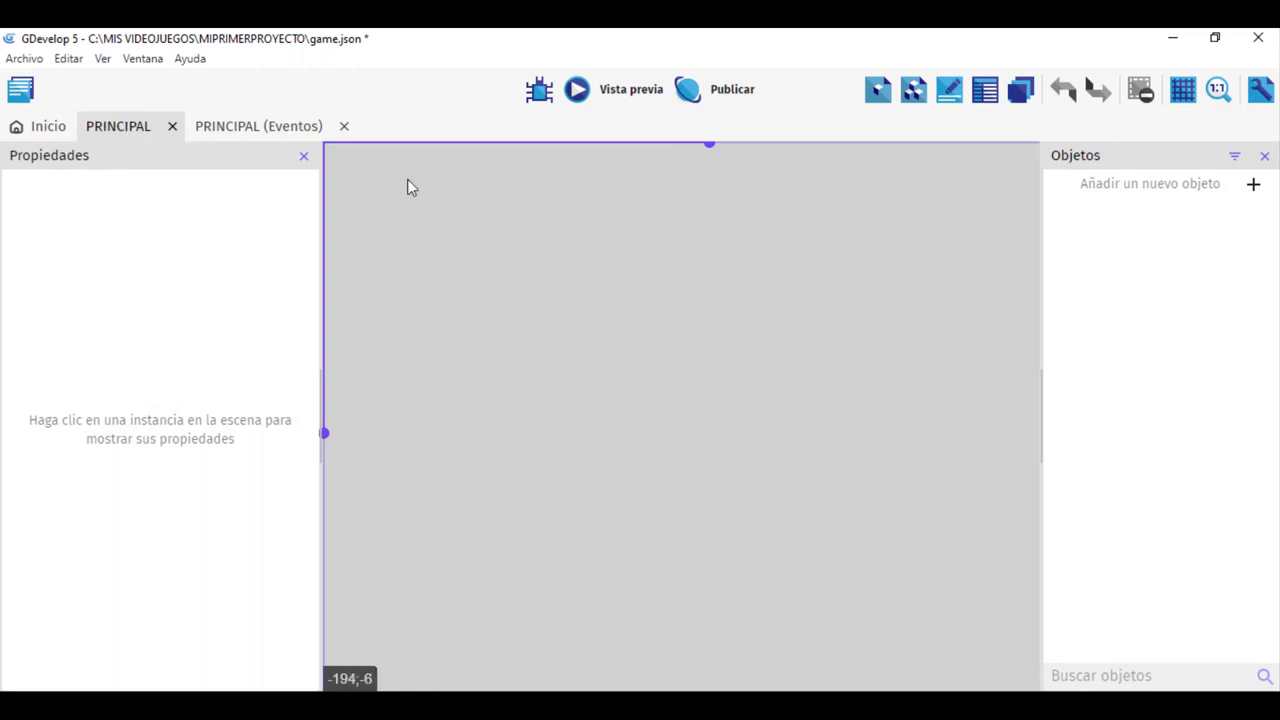
left_click(1218, 91)
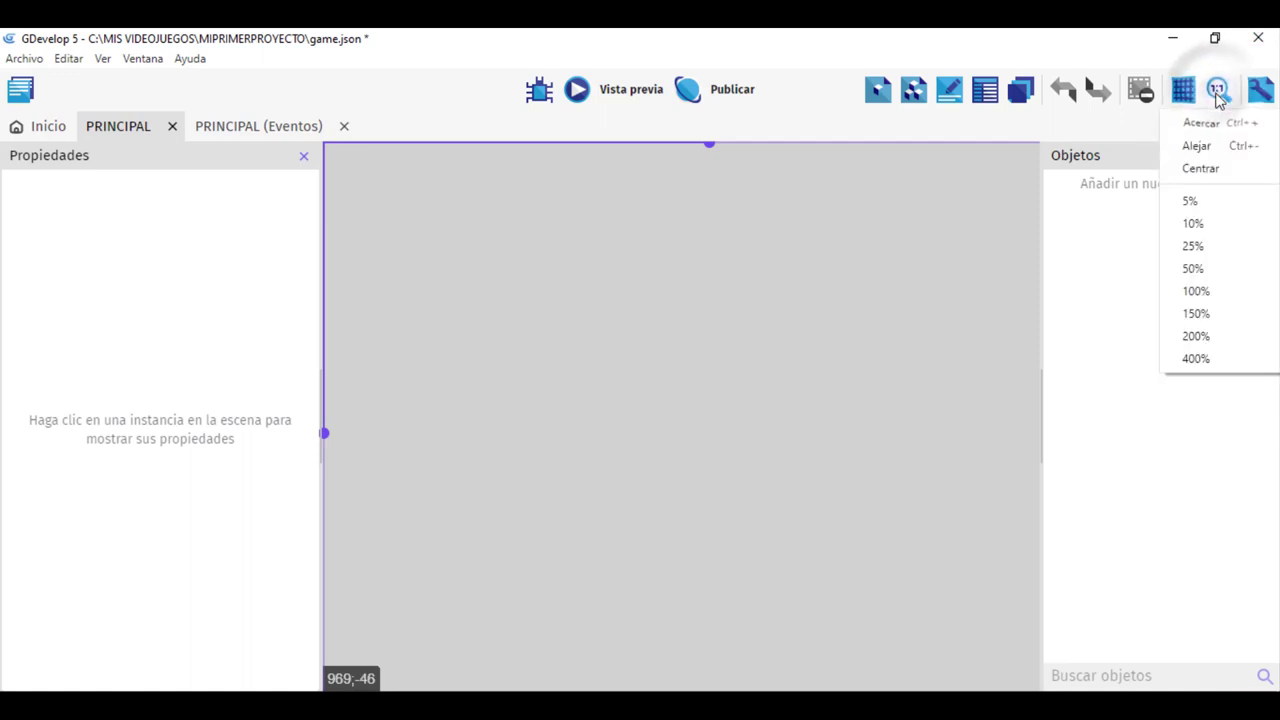
left_click(1191, 279)
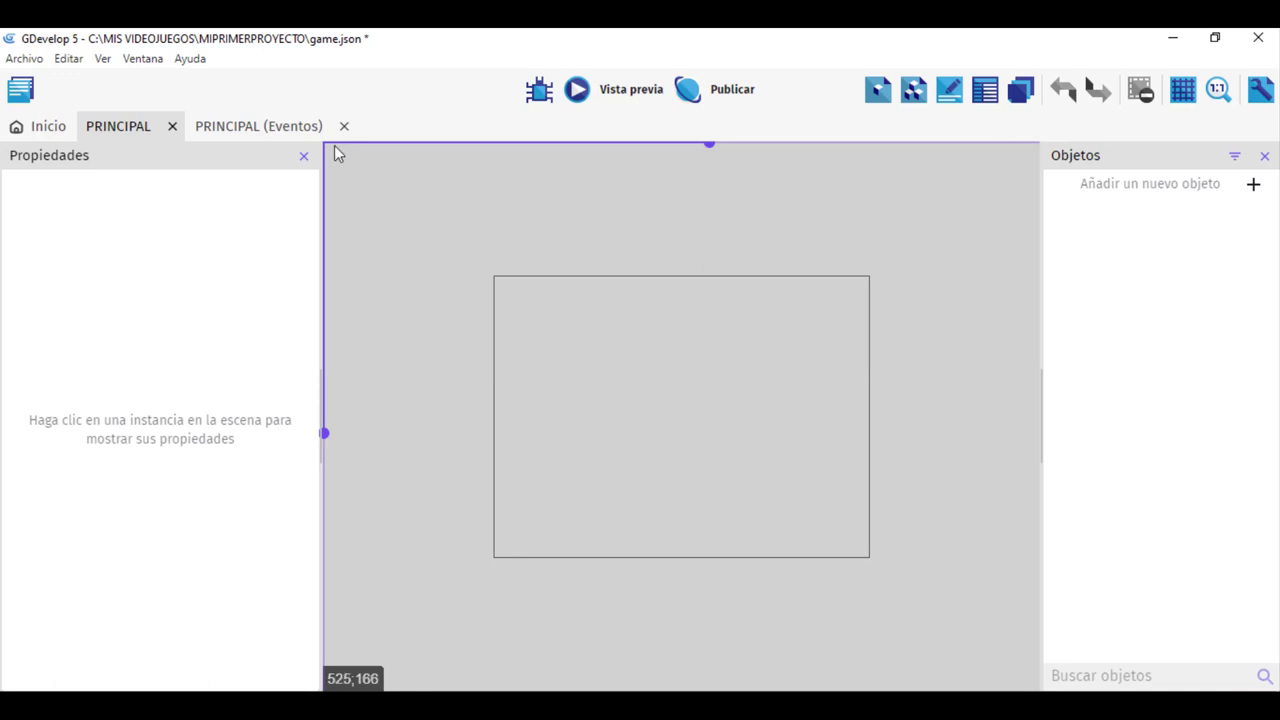
left_click(227, 130)
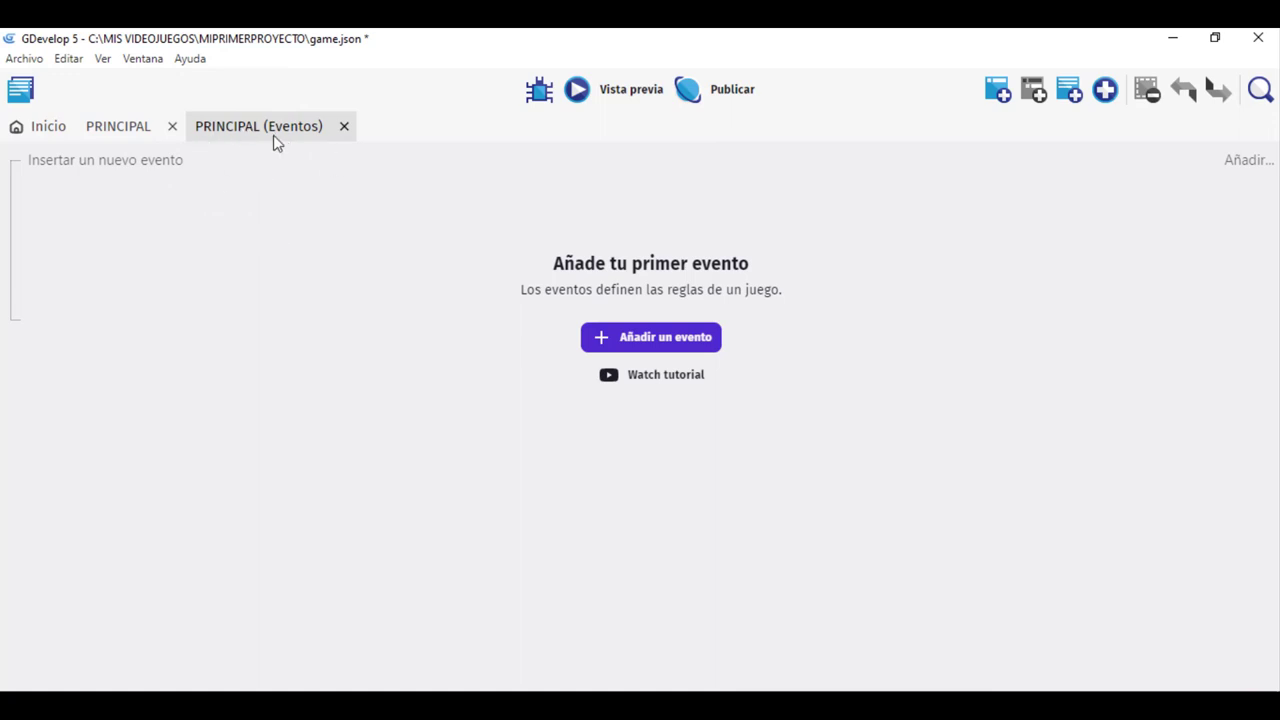
left_click(102, 133)
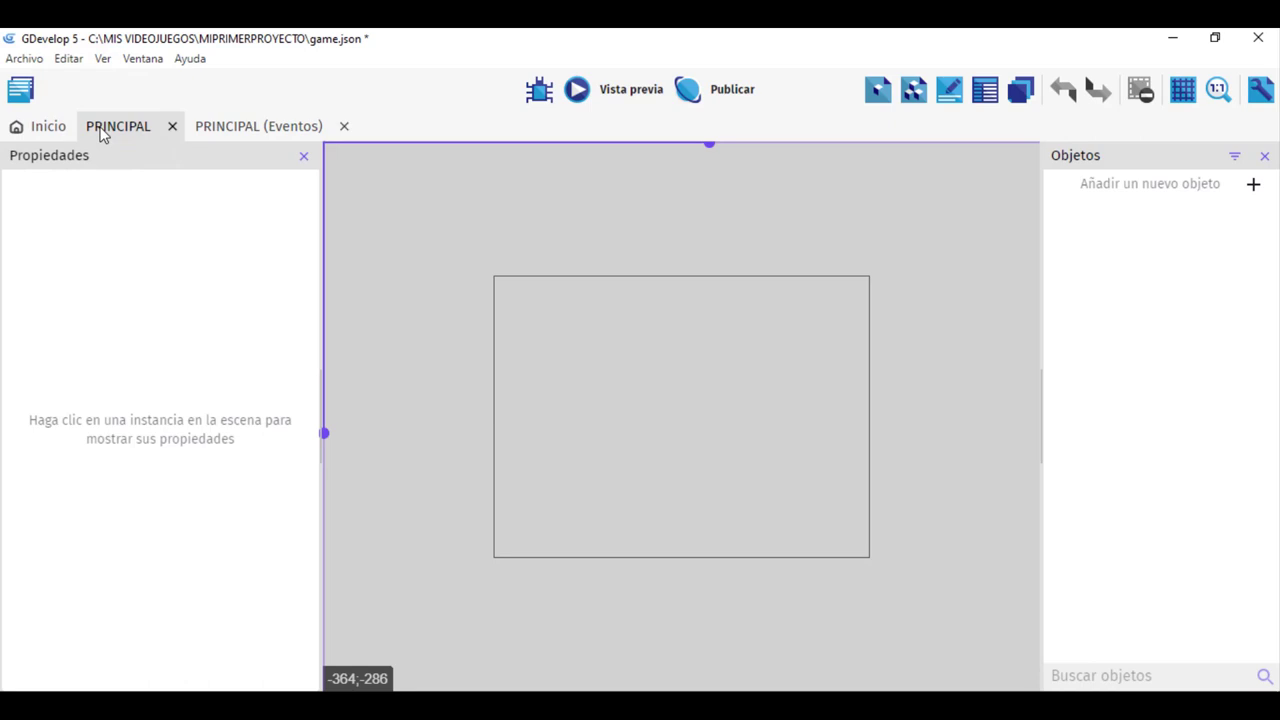
Step: Insert a new Sprite object made from scratch in the PRINCIPAL scene and name it CREDITOS
right_click(608, 356)
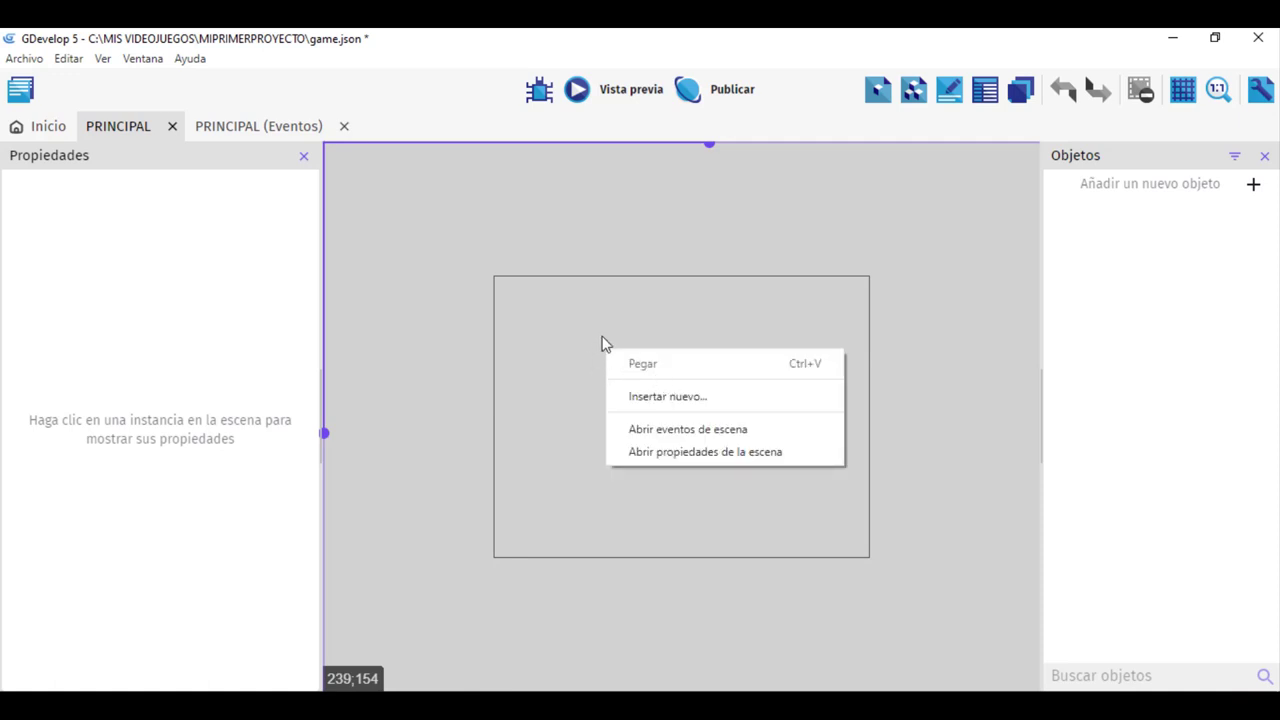
left_click(602, 338)
right_click(602, 338)
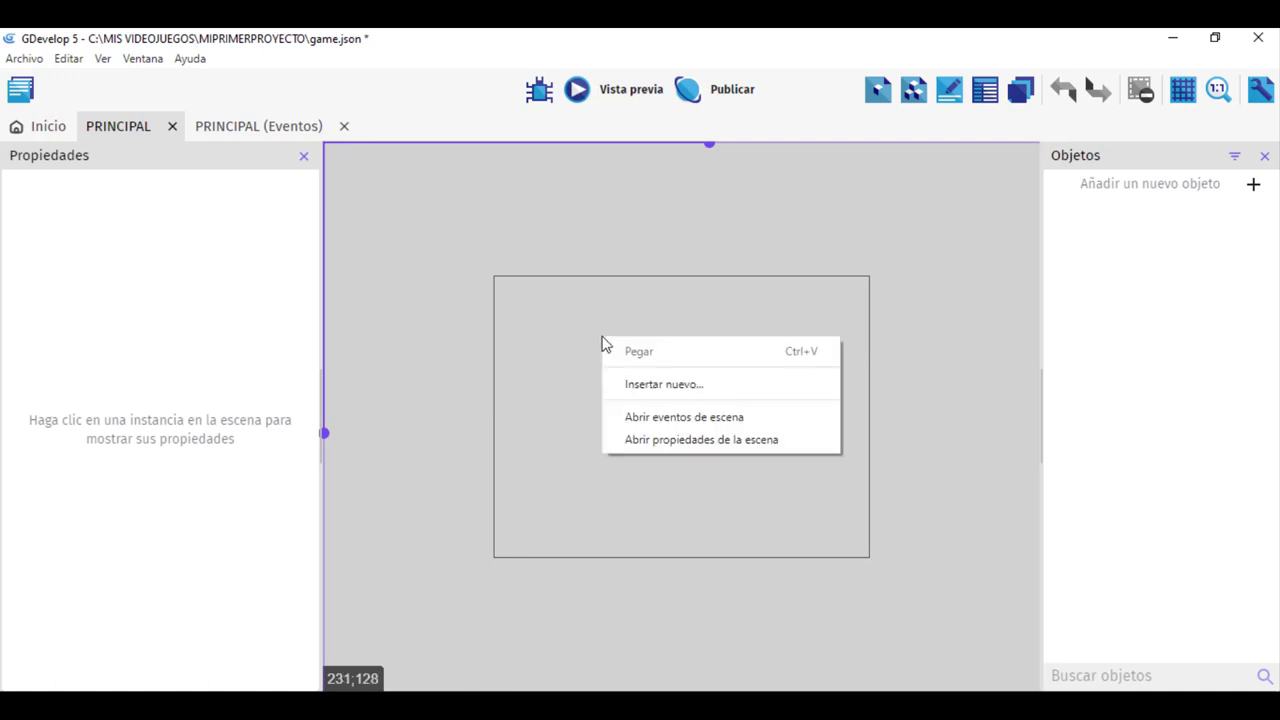
left_click(658, 385)
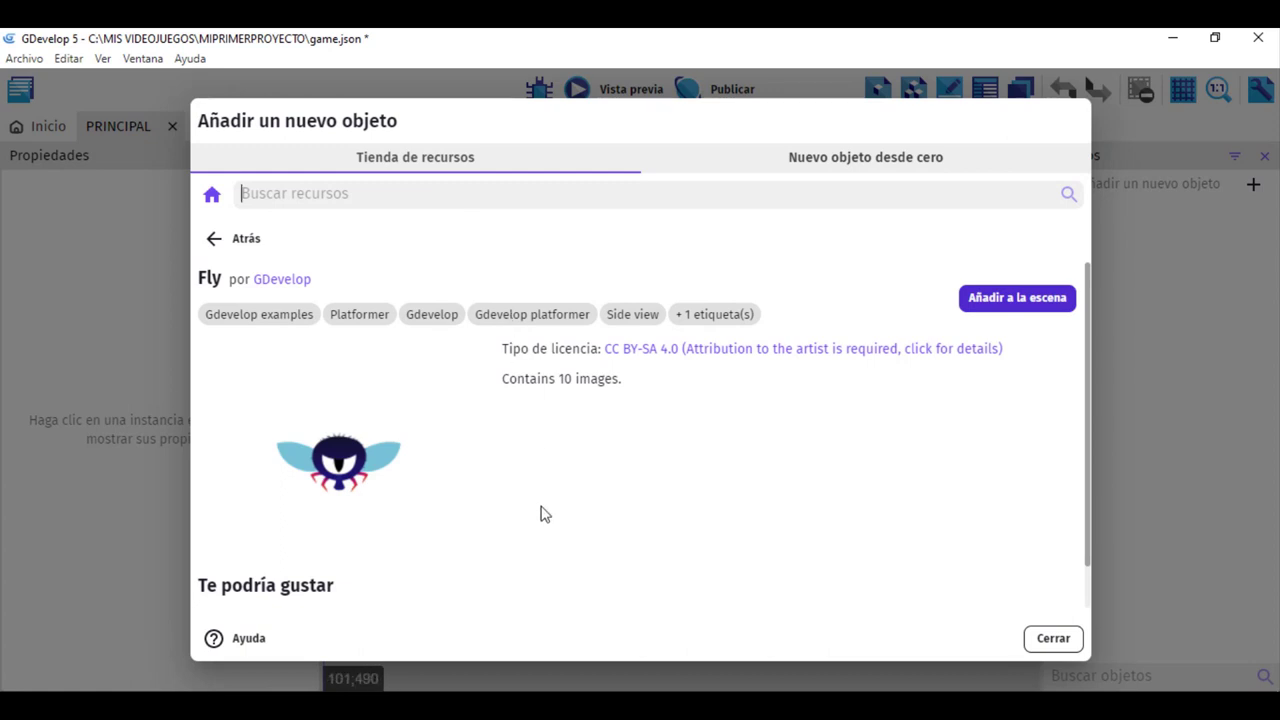
left_click(207, 197)
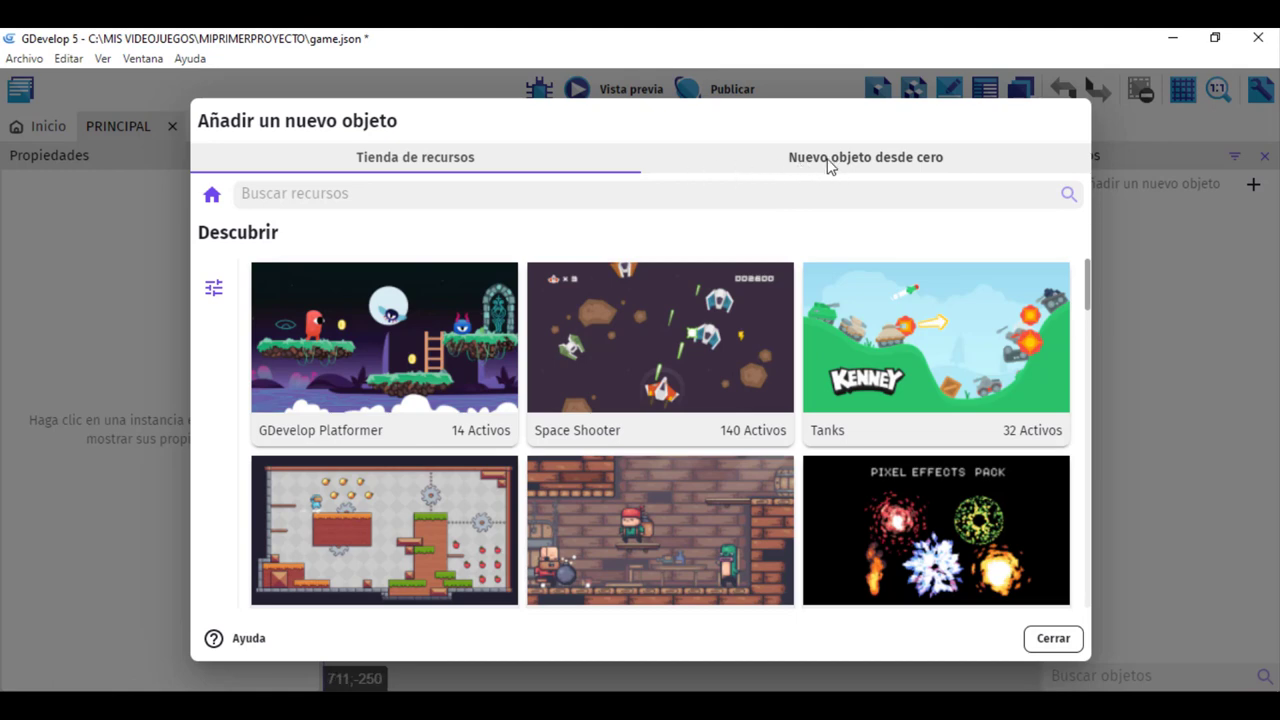
left_click(857, 166)
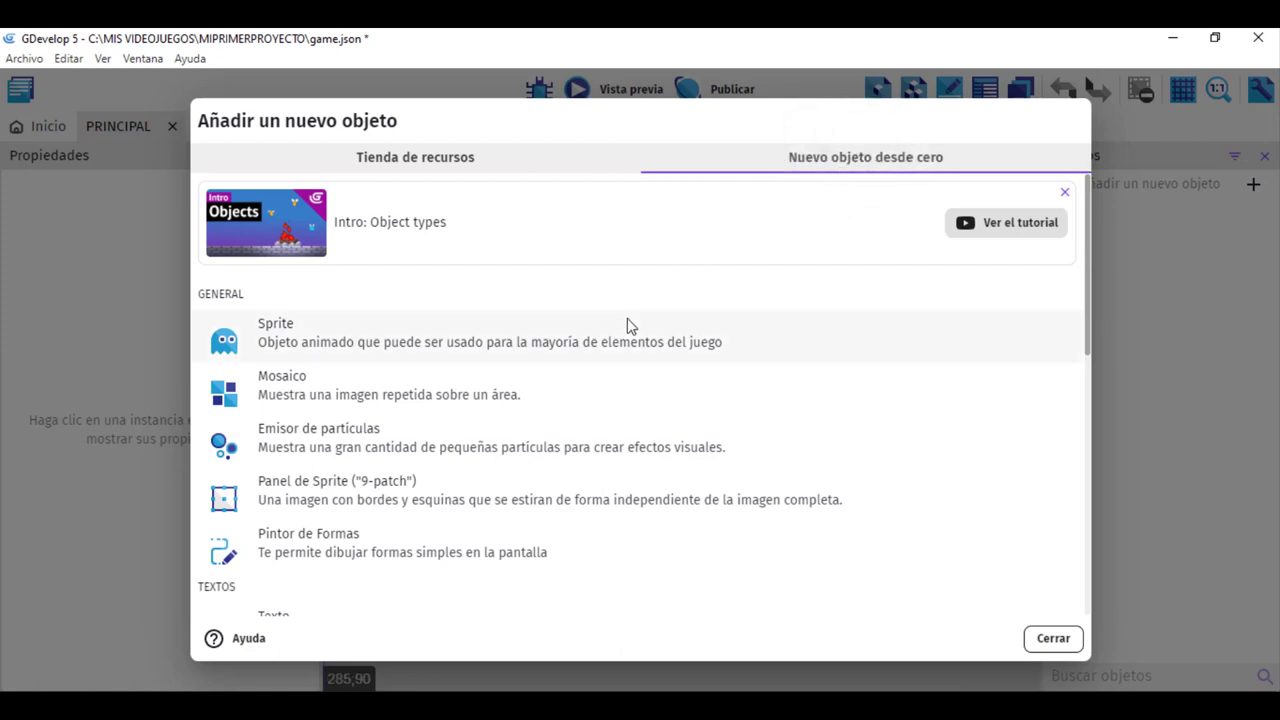
left_click(300, 343)
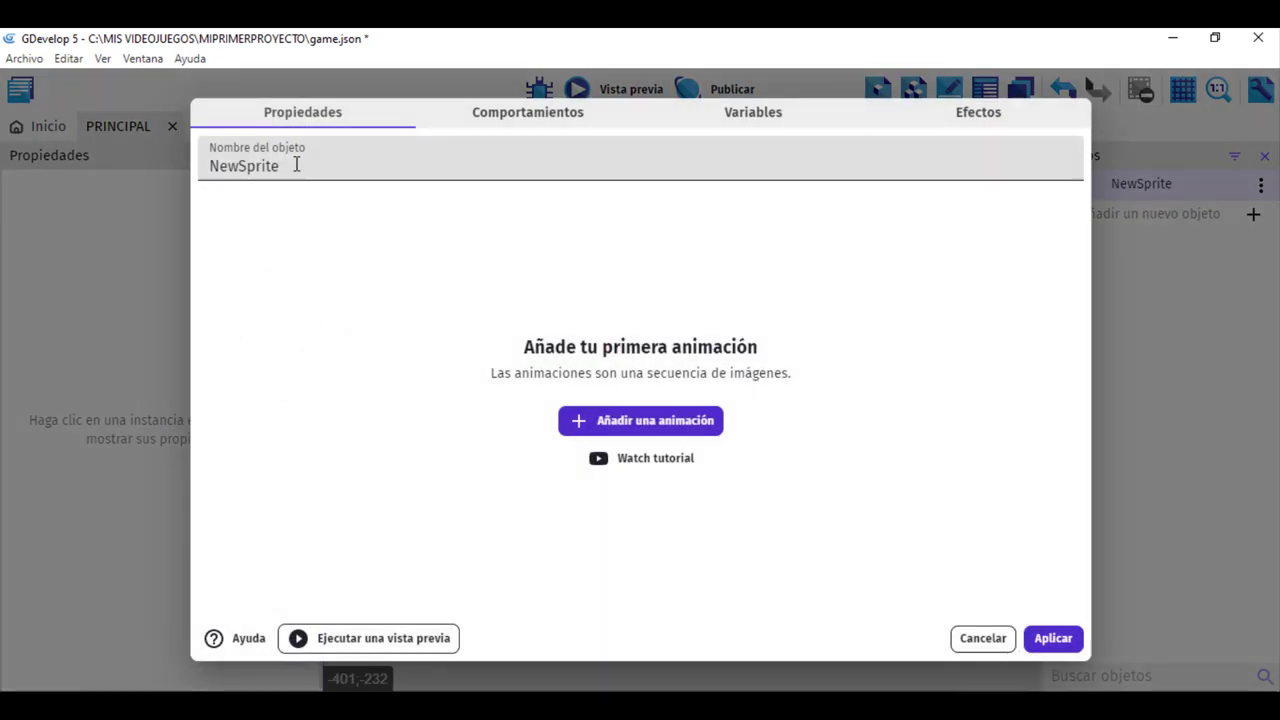
left_click_drag(291, 163, 205, 167)
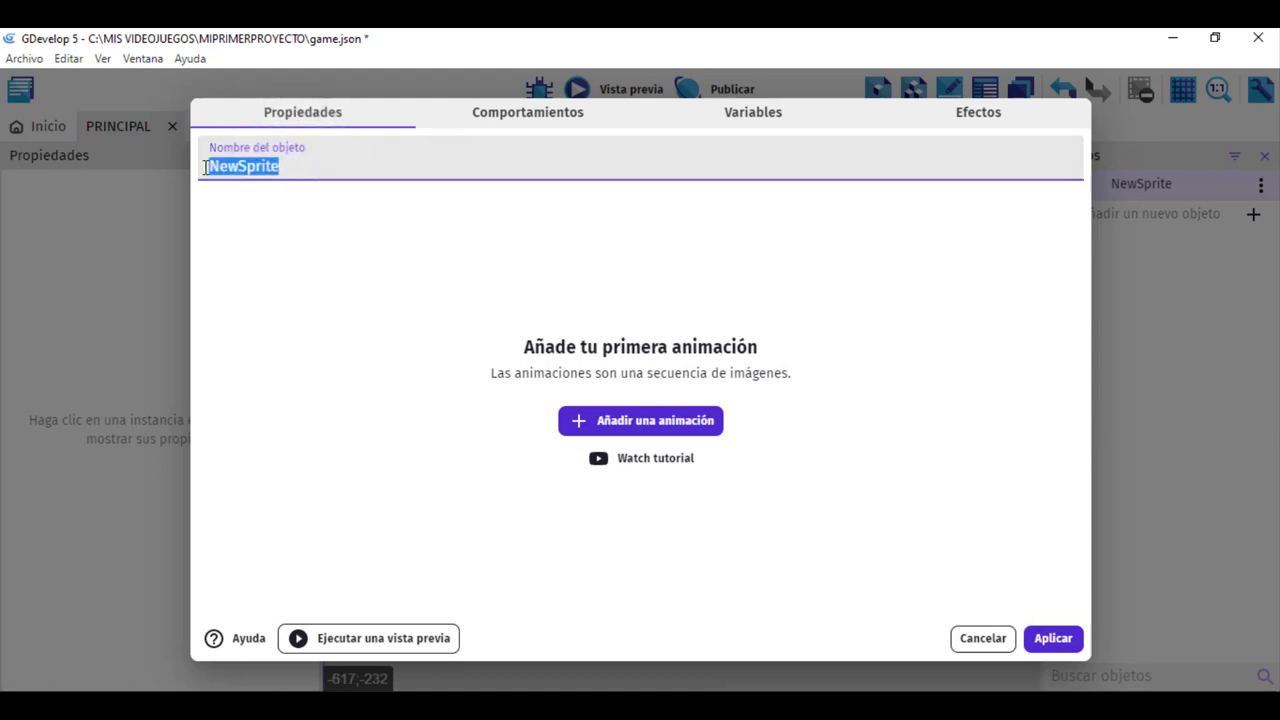
type("C")
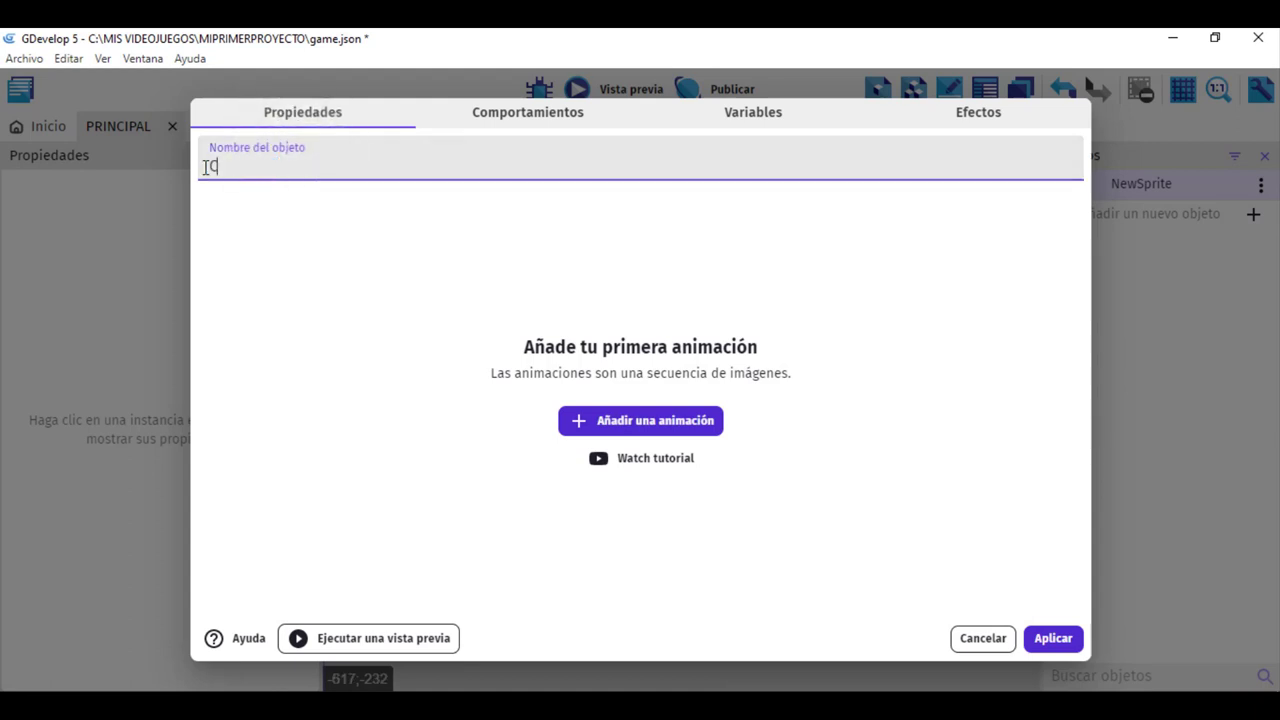
type("REDITOS")
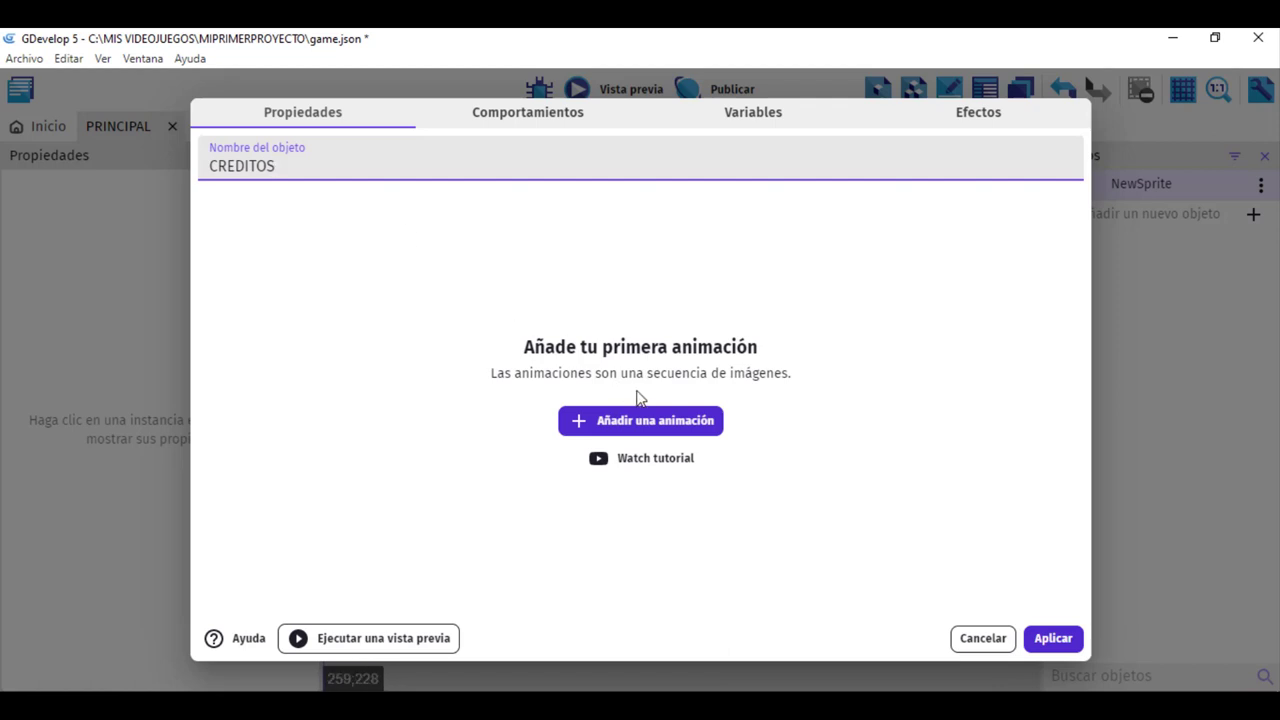
Step: Add an animation using creditos.png from the C: folder MIS VIEDEOJUGOS, and copy the image into the project folder
left_click(634, 430)
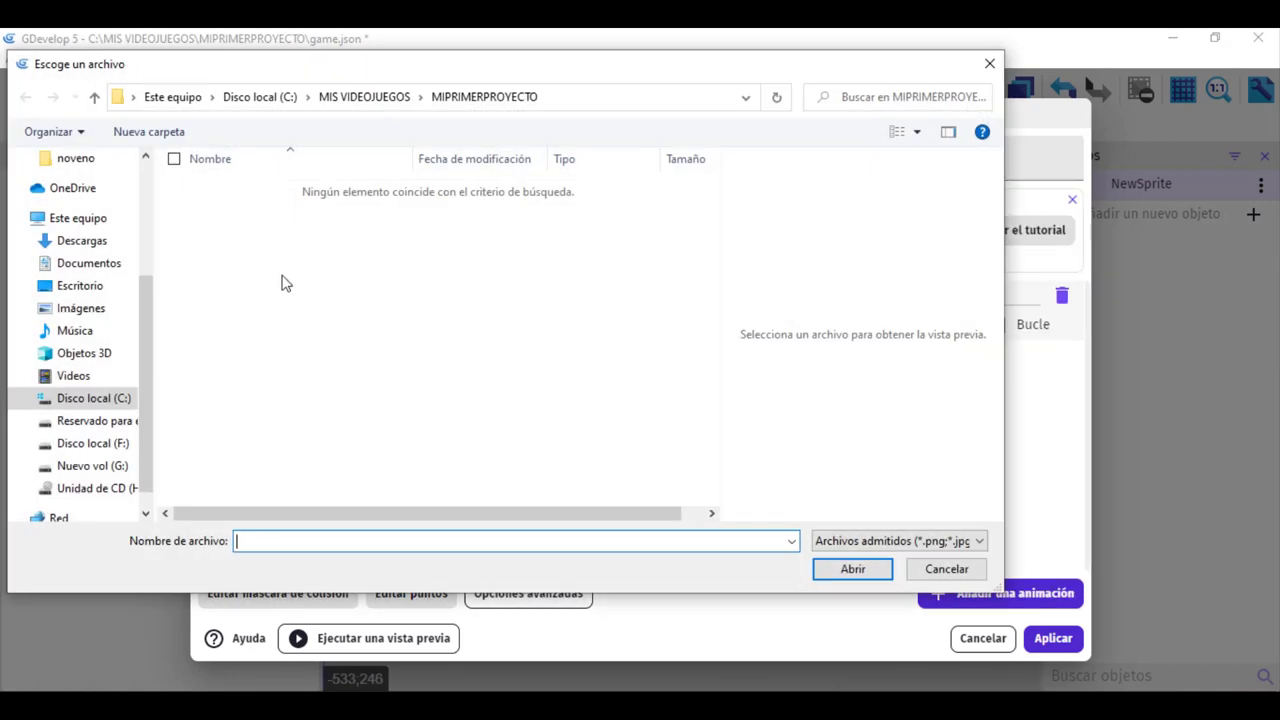
left_click(367, 99)
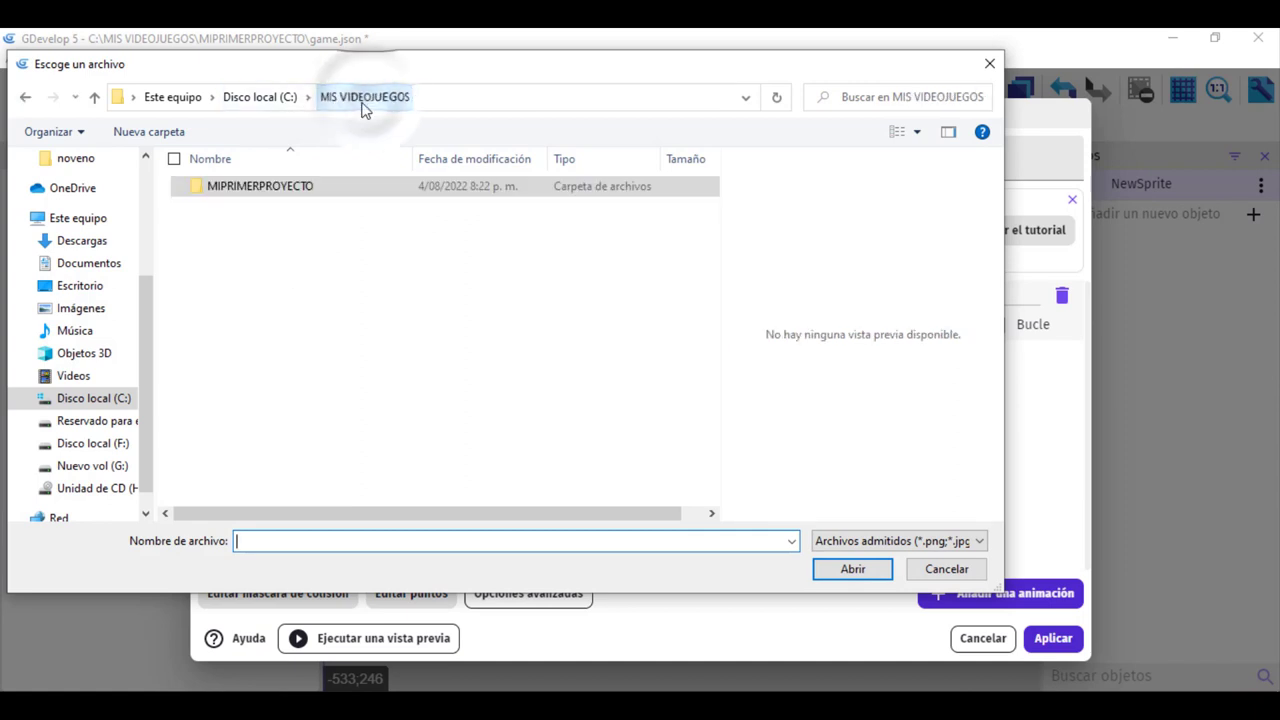
left_click(262, 98)
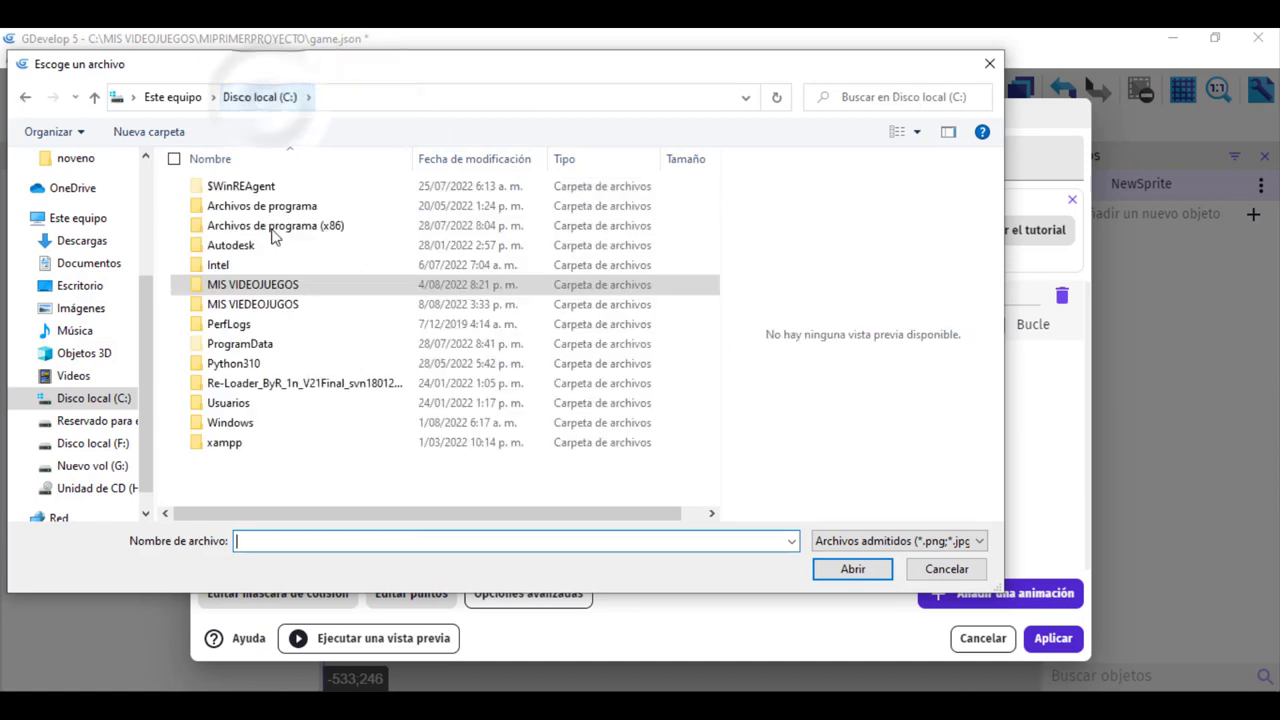
double_click(253, 304)
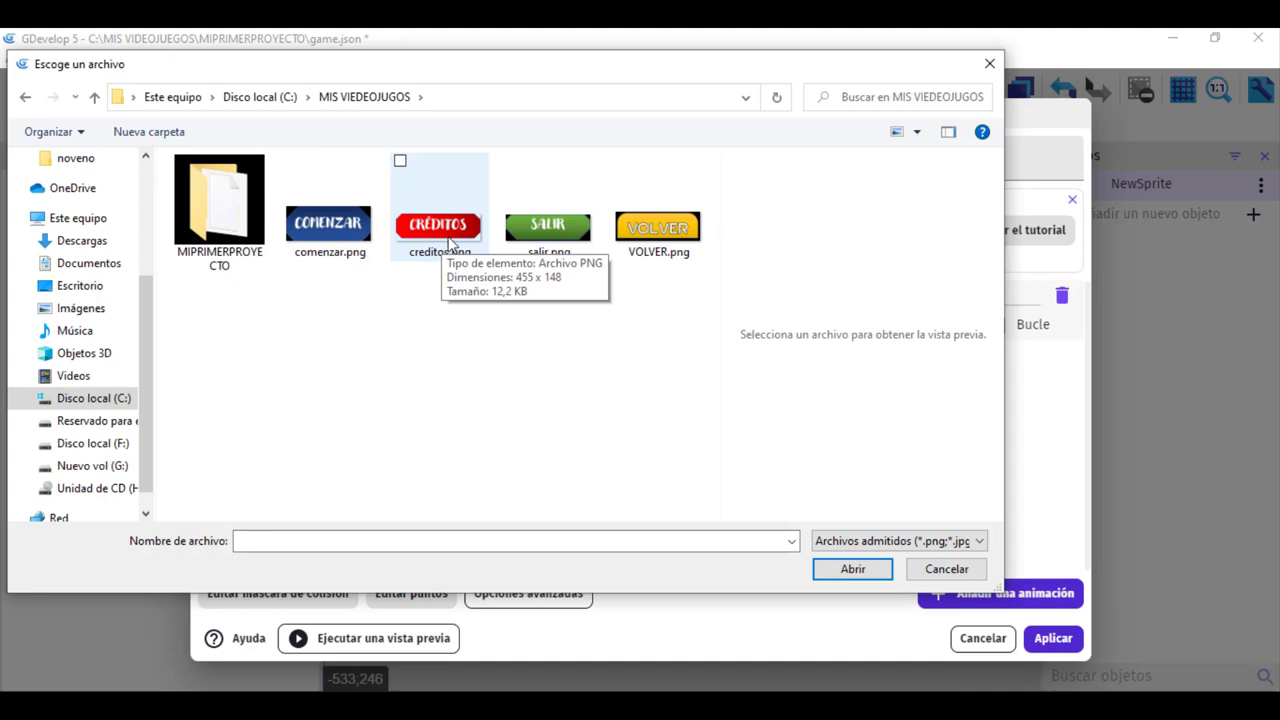
double_click(443, 250)
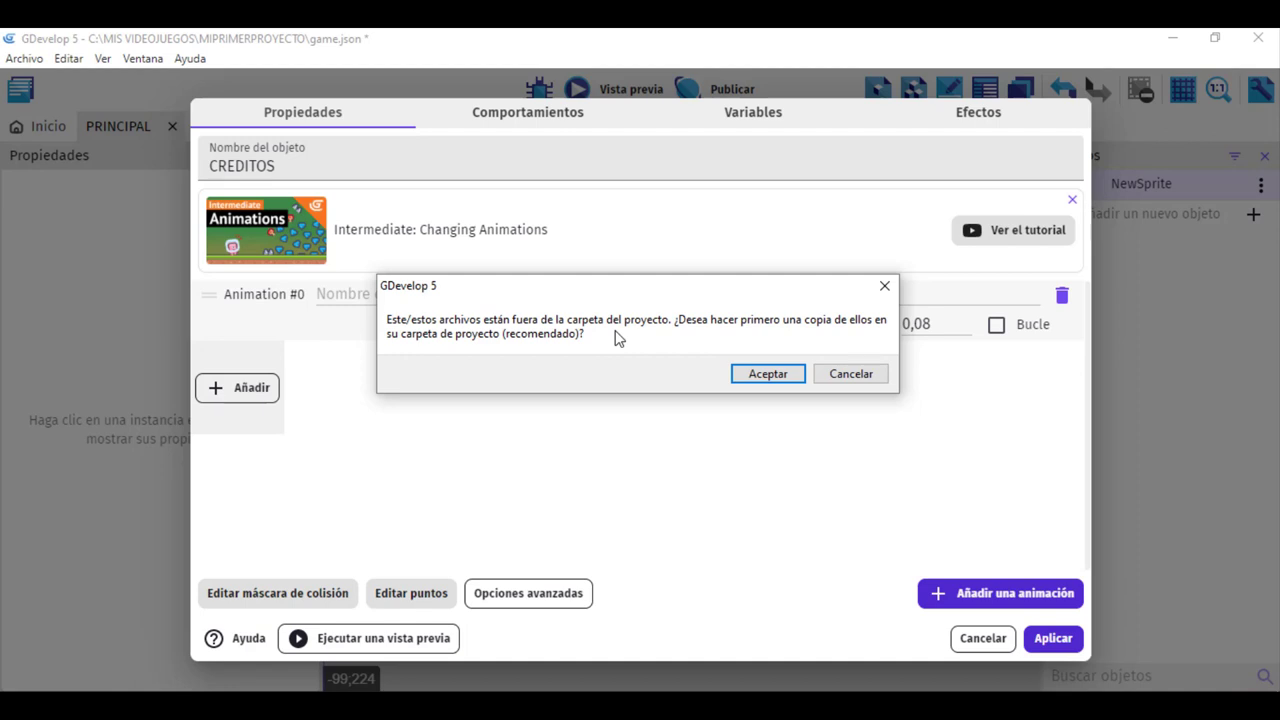
left_click(746, 380)
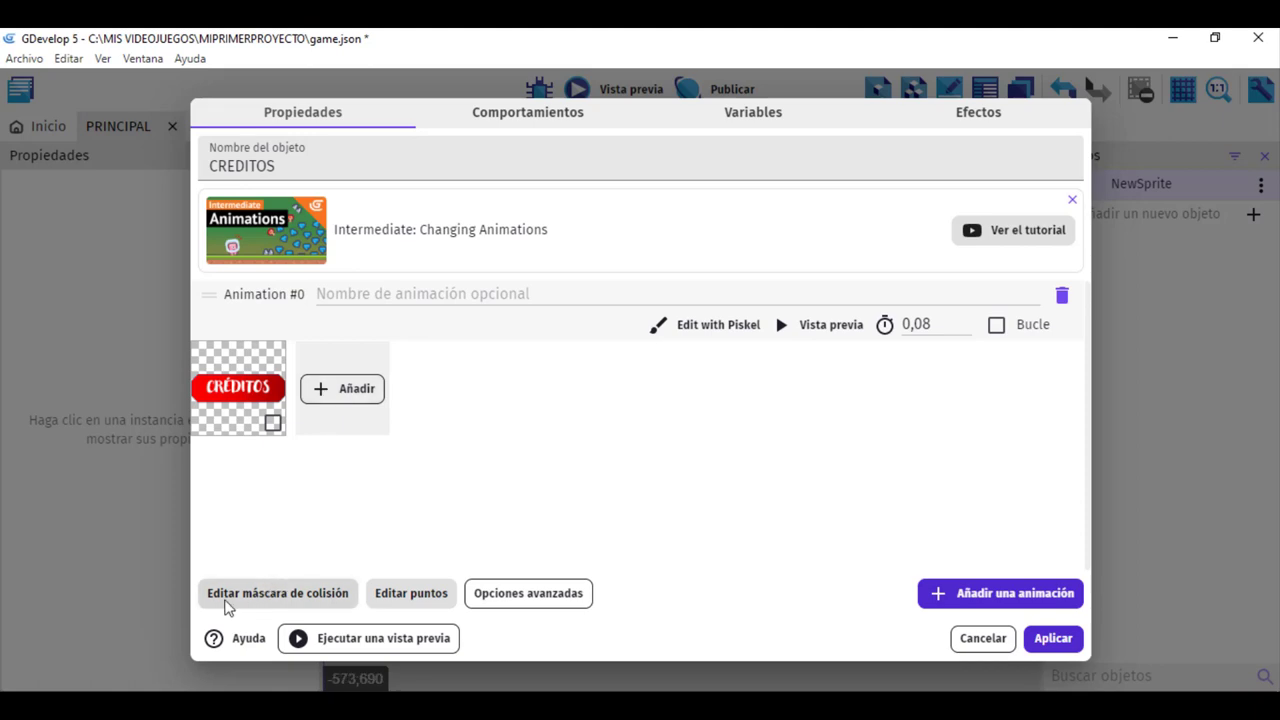
Step: Give the sprite a custom collision mask and raise its two lower vertices to the button's bottom edge, at about Y 135 and 136
left_click(228, 600)
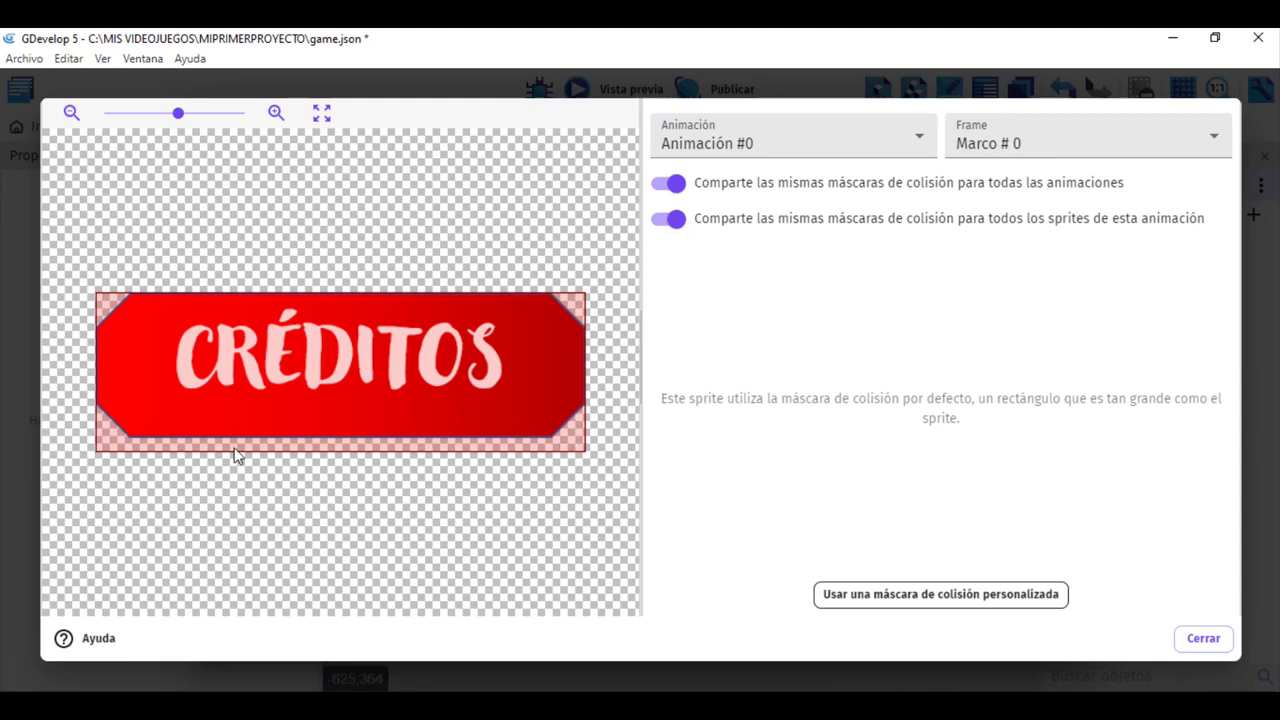
left_click(873, 596)
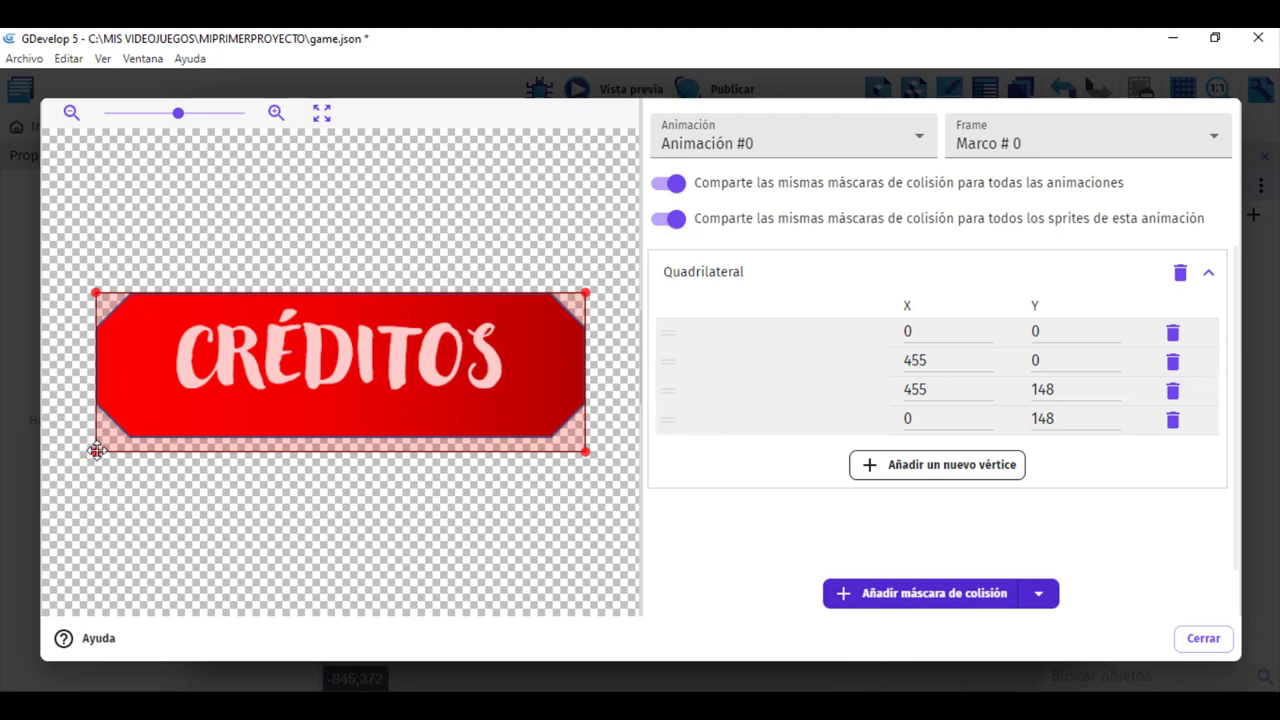
left_click_drag(96, 451, 94, 437)
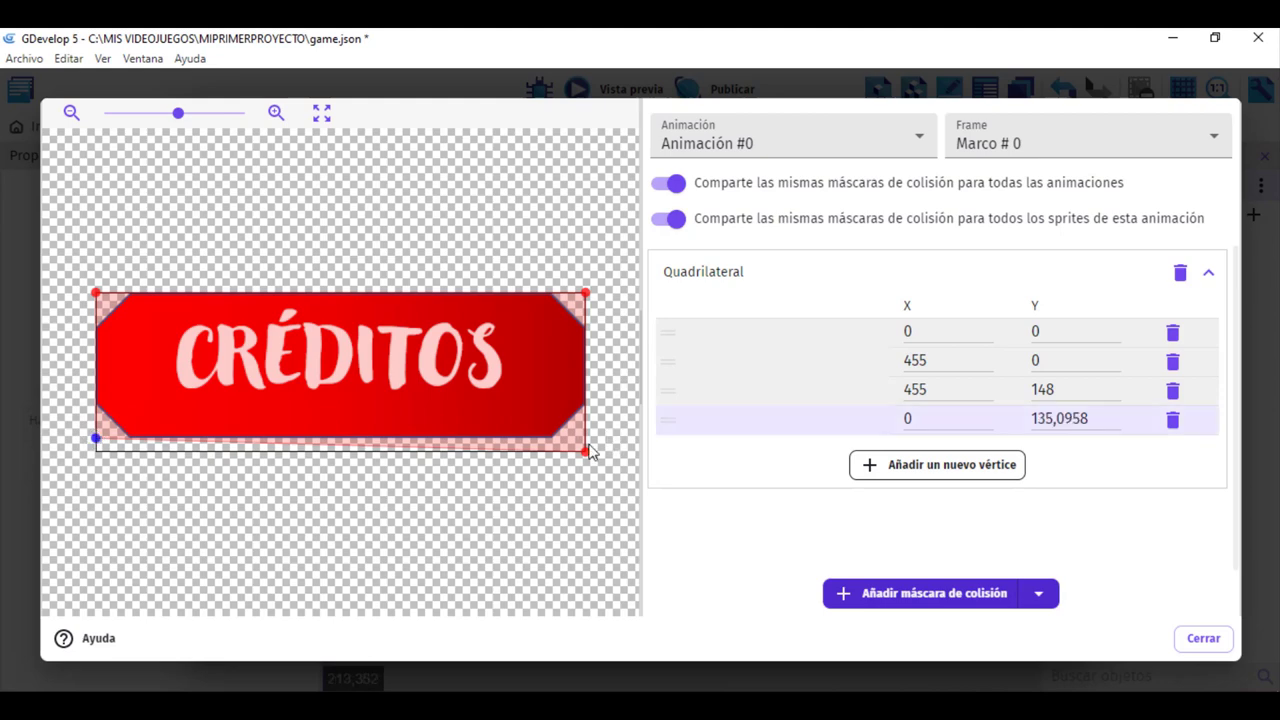
left_click_drag(586, 446, 586, 438)
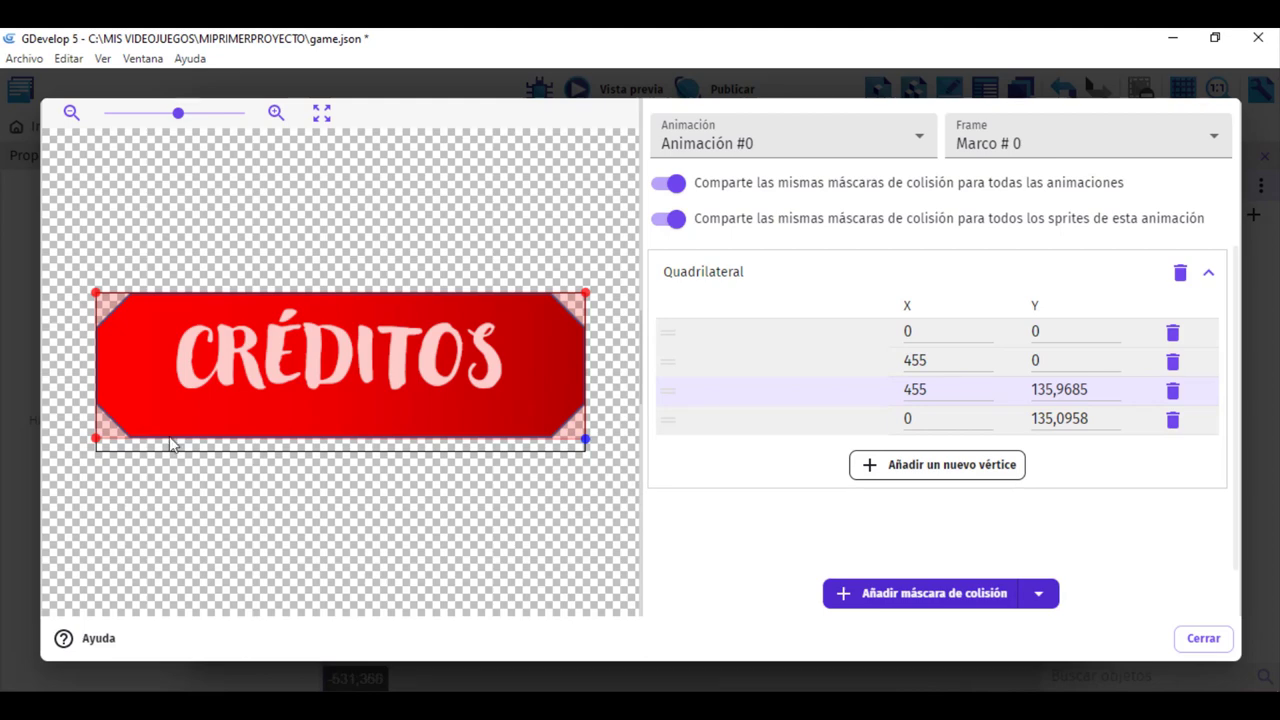
Step: Add a fifth mask vertex at about (0, 28.6), move the upper-left vertex to about (28.5, 0), and apply the sprite's settings
left_click(951, 468)
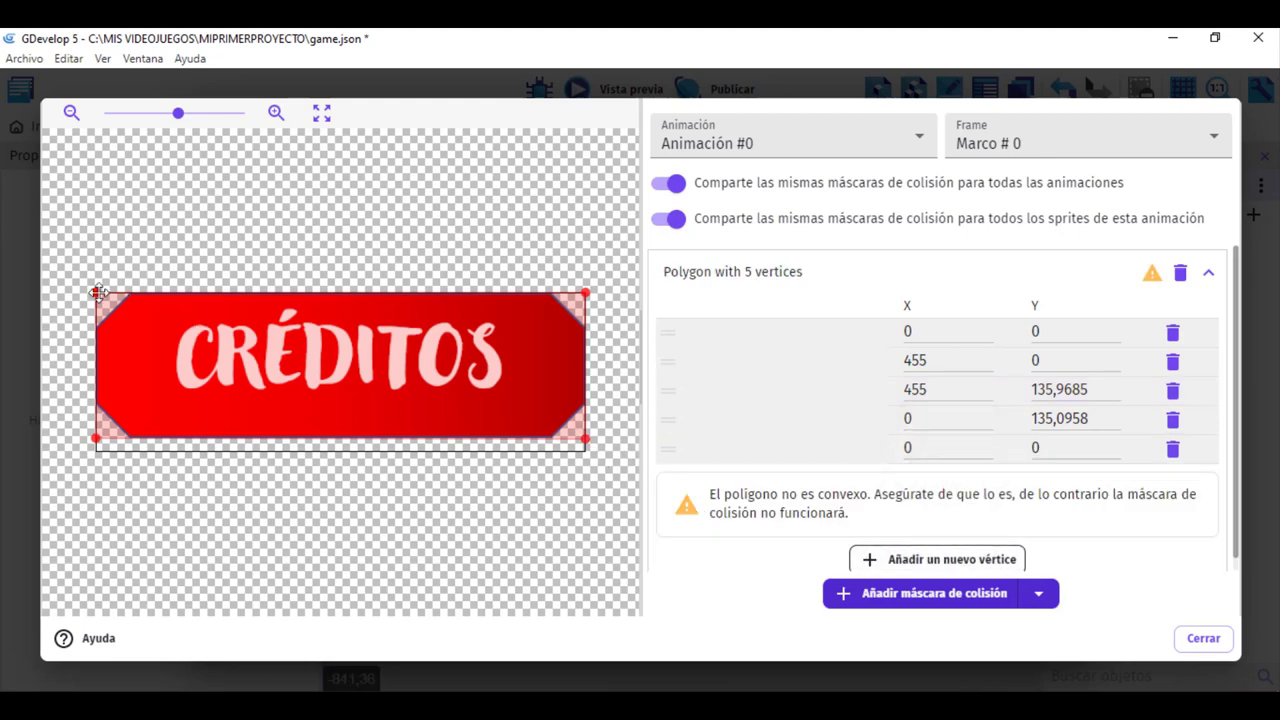
left_click_drag(93, 294, 126, 293)
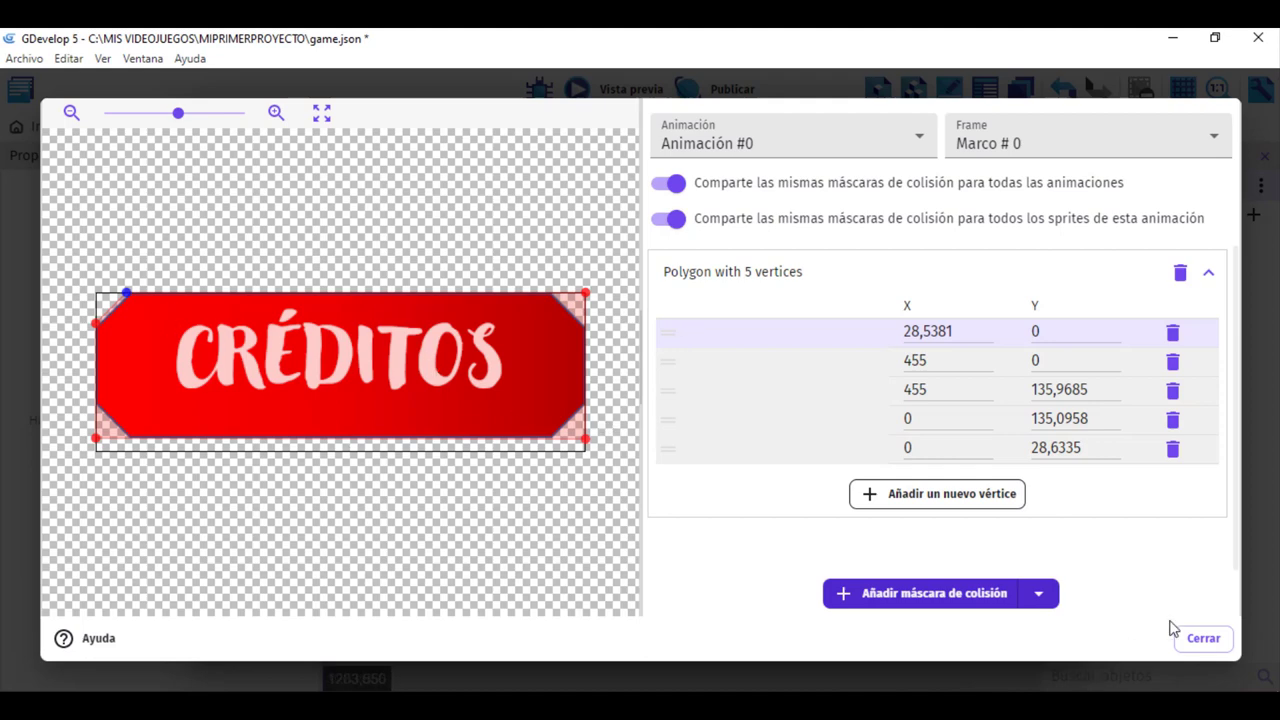
left_click(1205, 639)
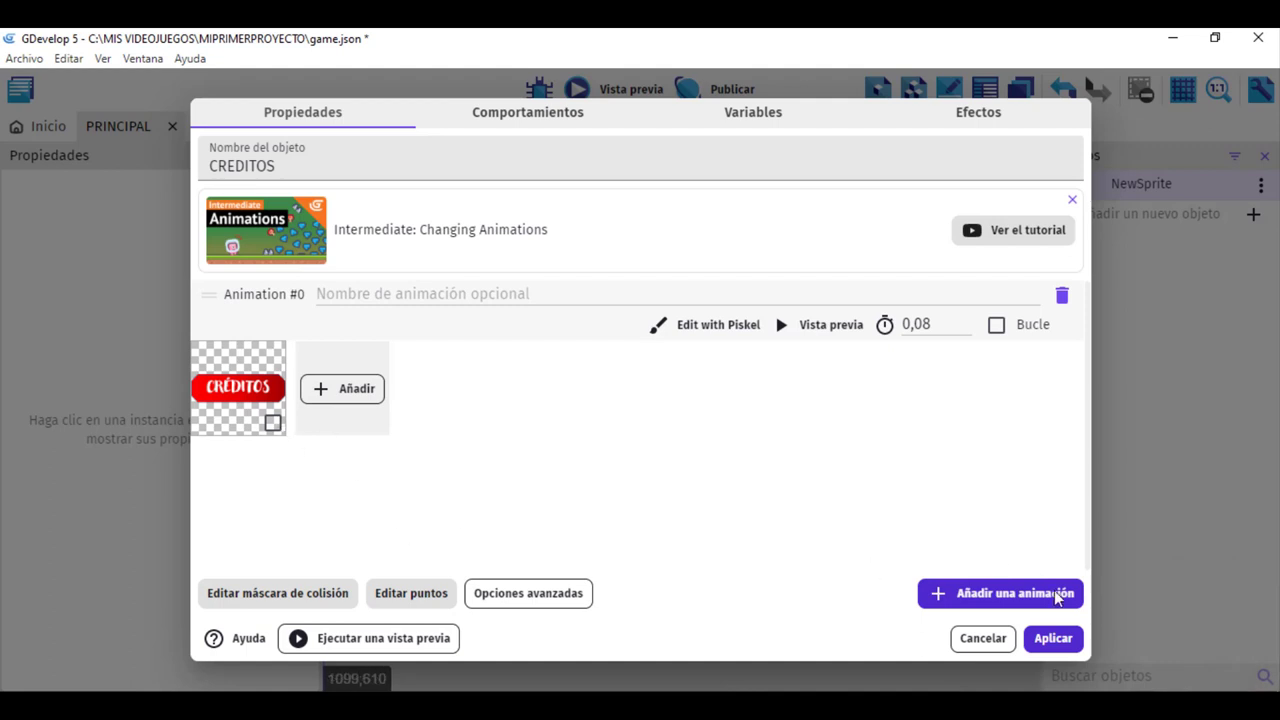
left_click(1050, 640)
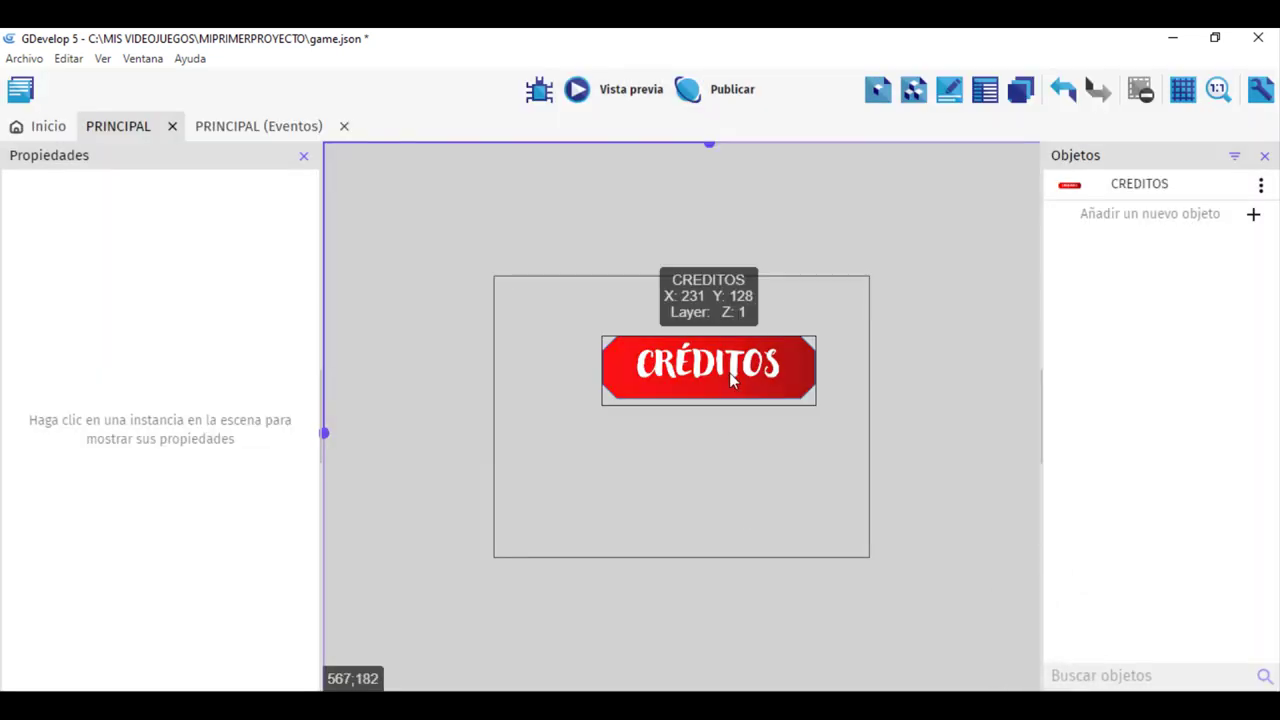